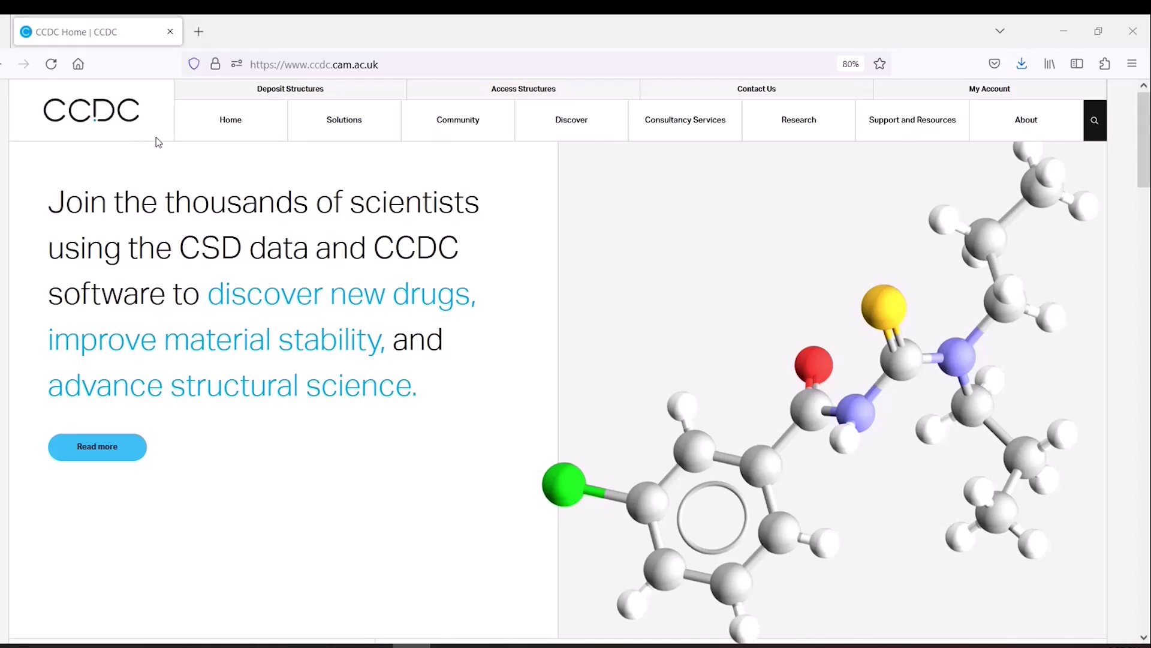
Step: Go to the CCDC site's support downloads page and open the CSDS Downloads form for requesting installer links
left_click(903, 128)
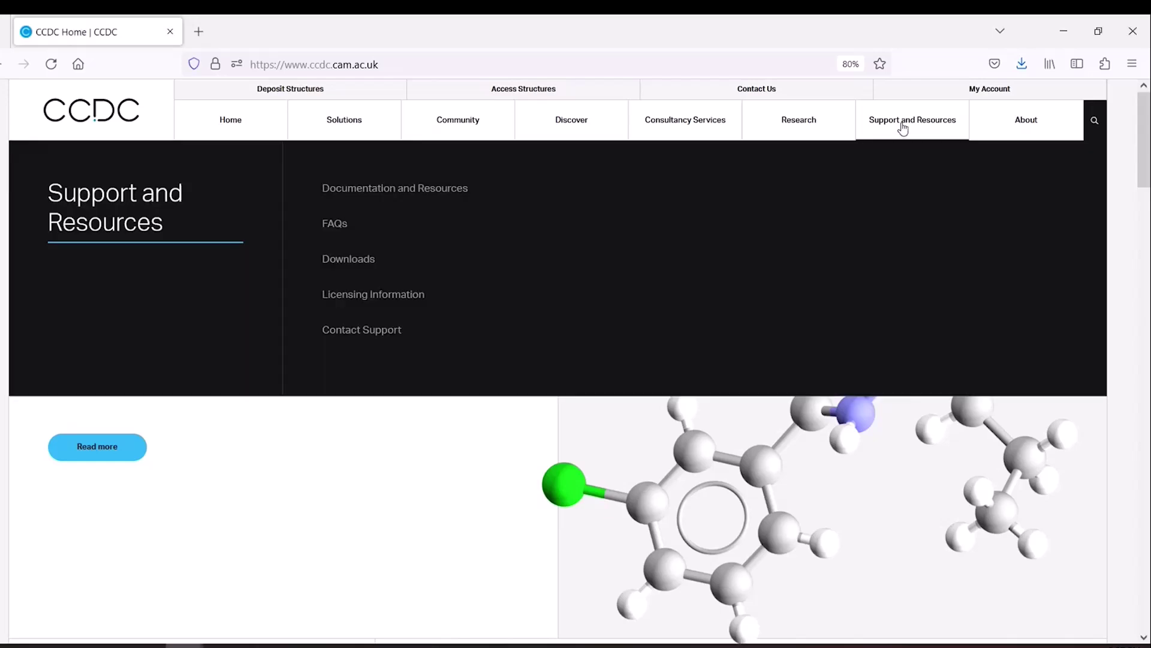
left_click(353, 268)
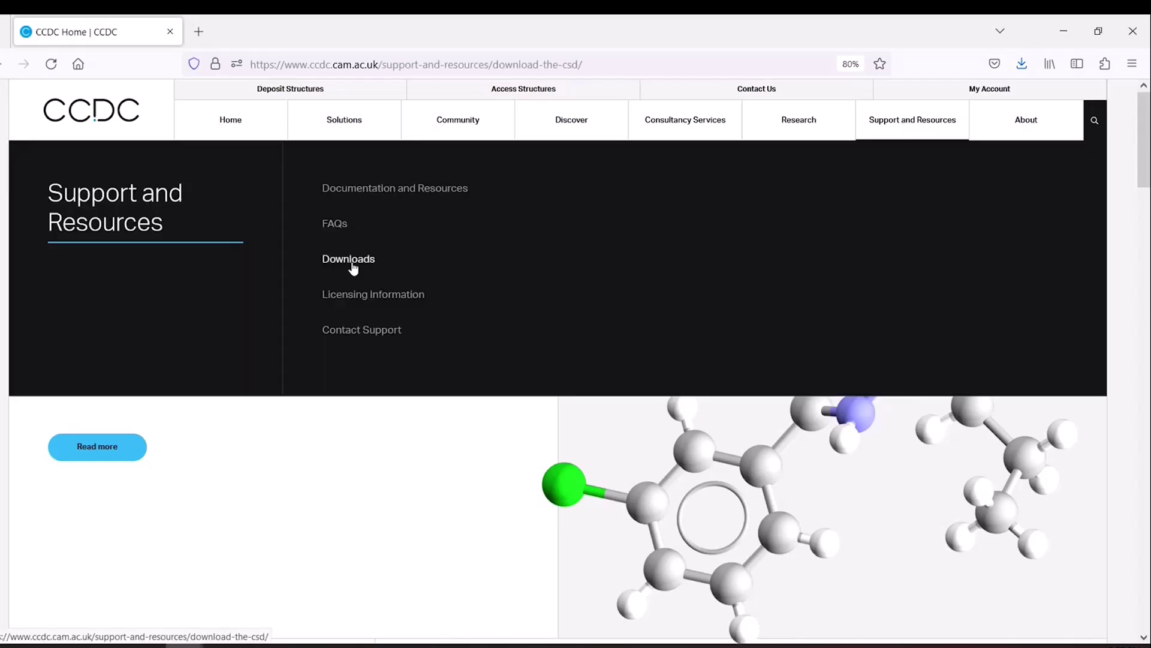
scroll(426, 283, "down", 3)
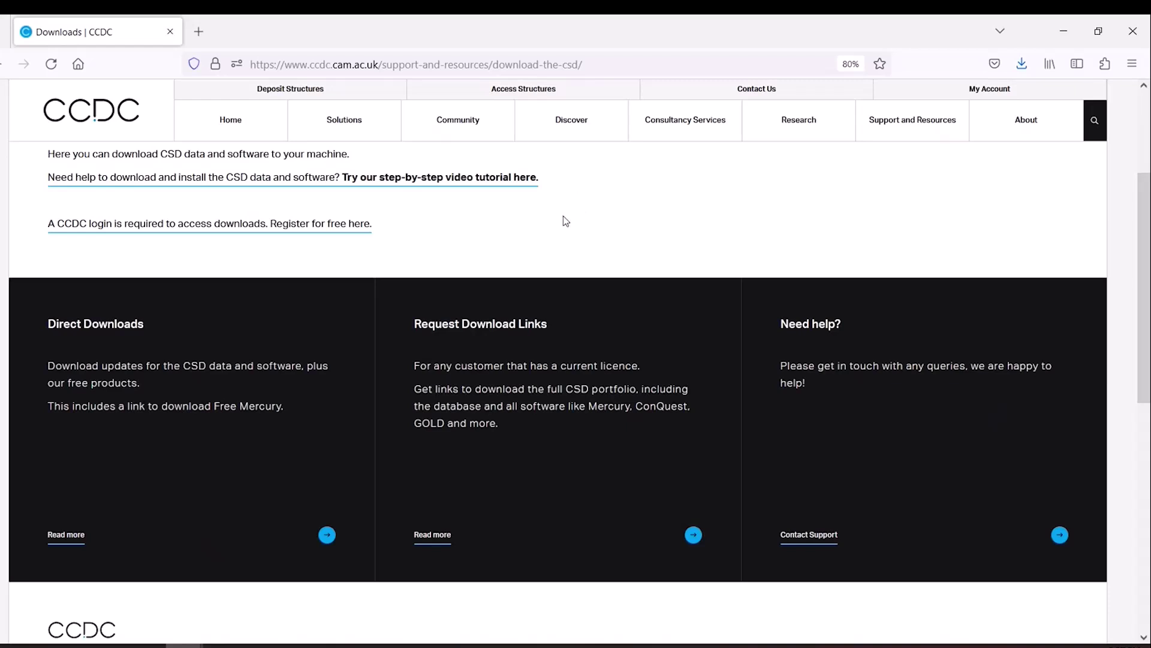
left_click(529, 430)
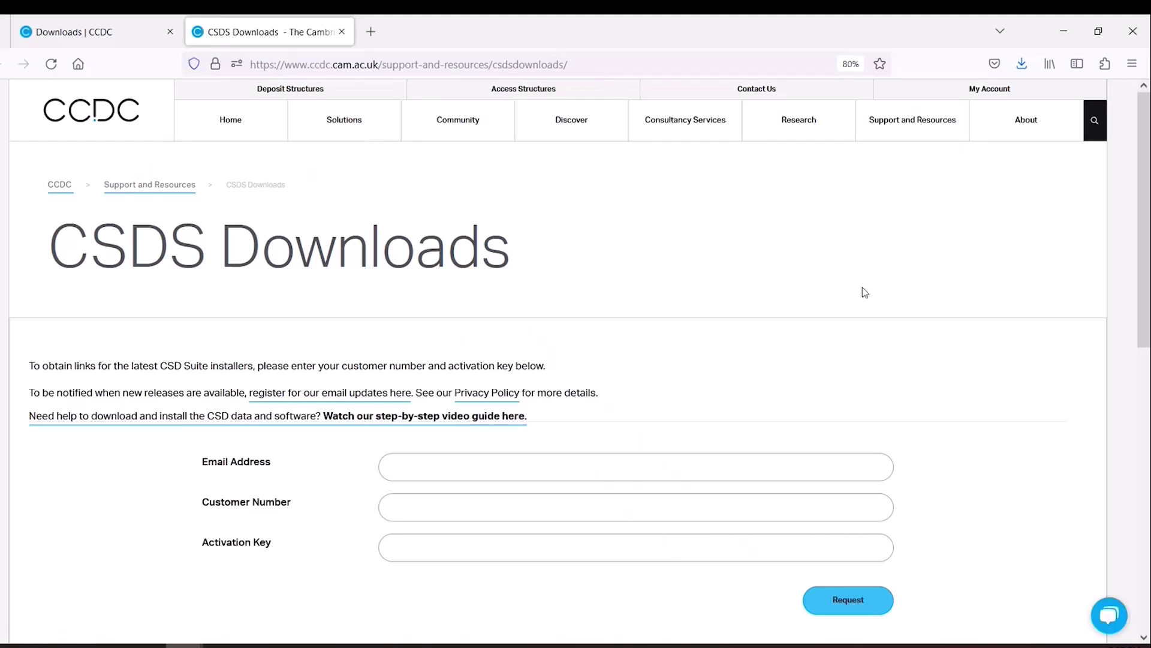
scroll(720, 353, "down", 2)
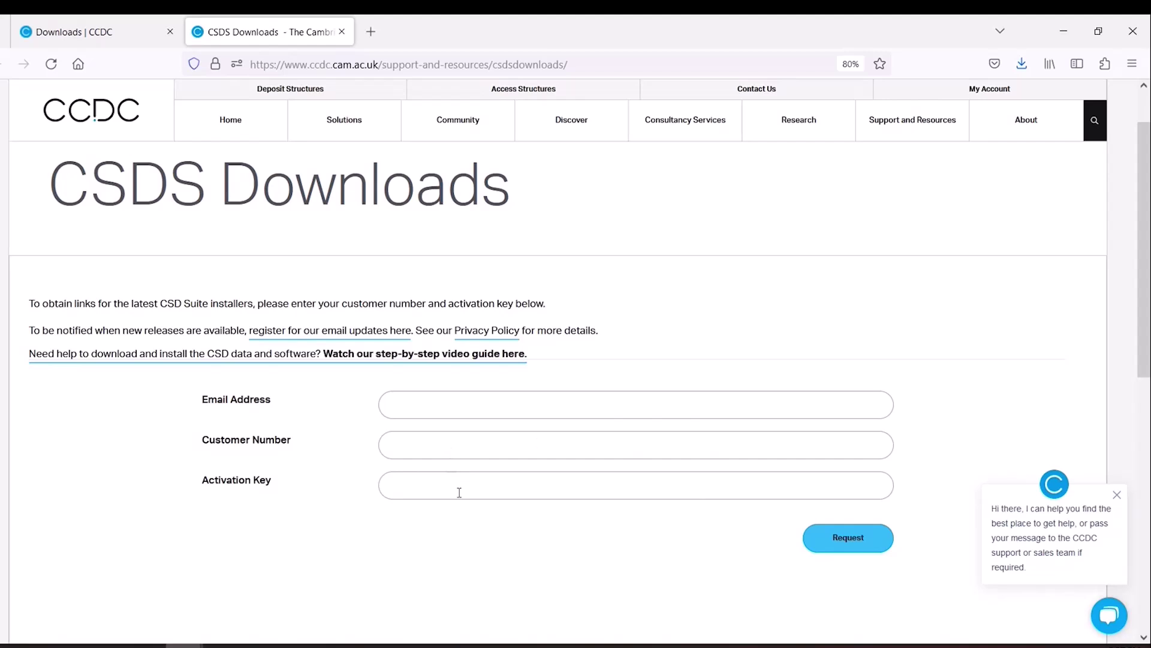
scroll(653, 393, "down", 2)
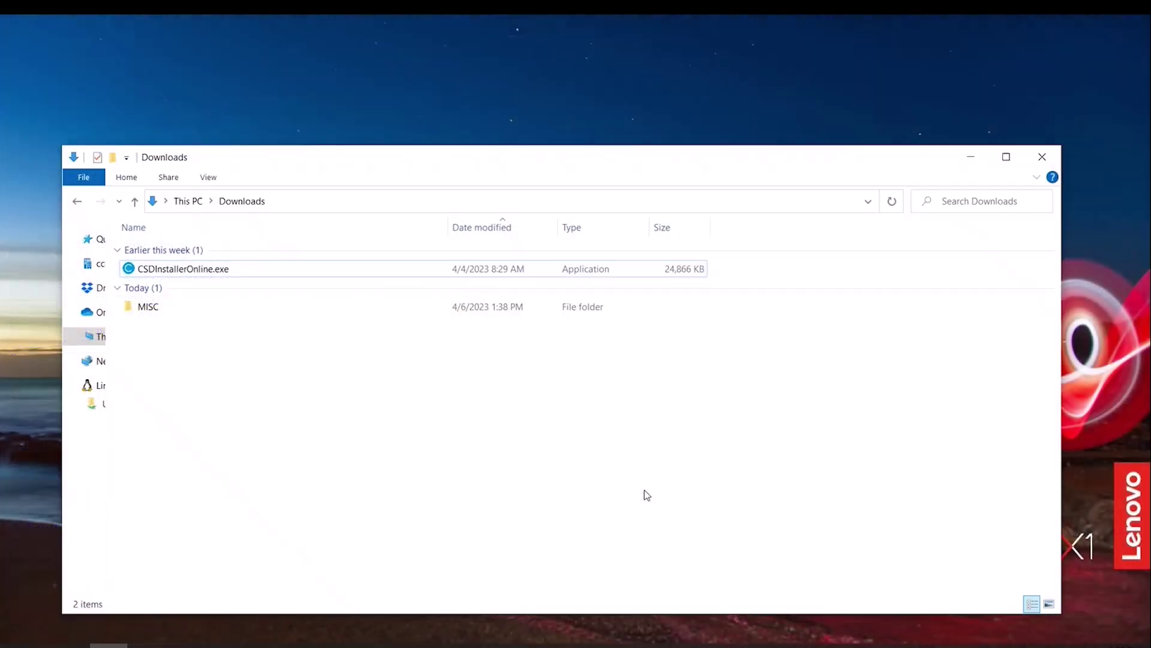
Step: Launch CSDInstallerOnline.exe from the Downloads folder and minimise the folder window
left_click(217, 276)
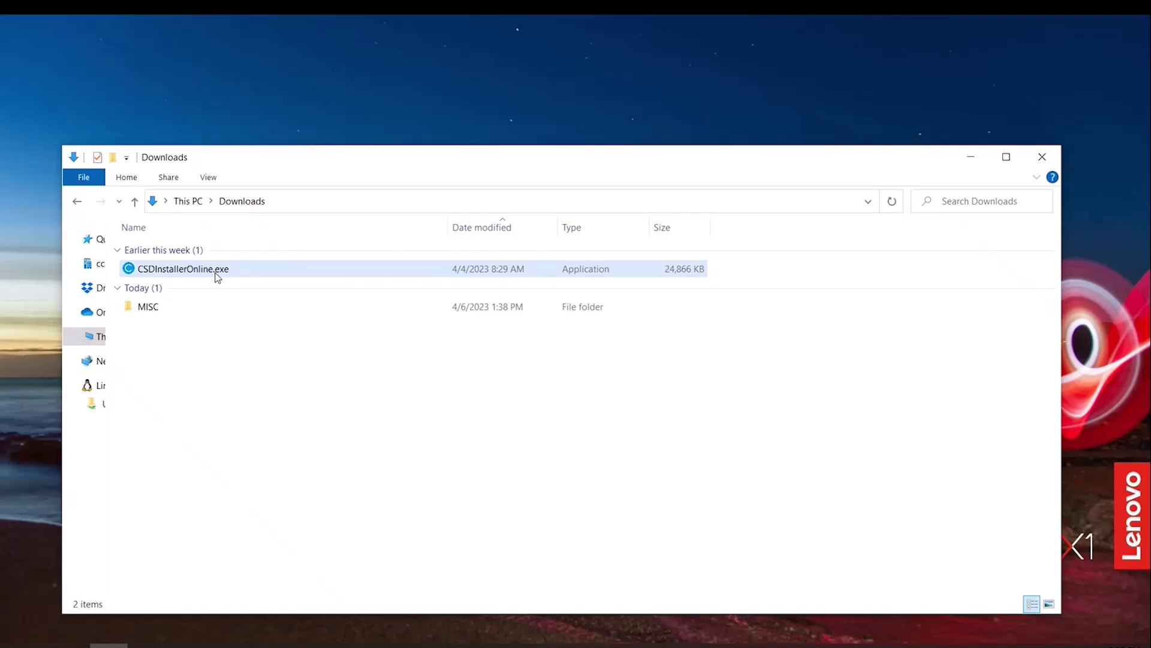
left_click(217, 276)
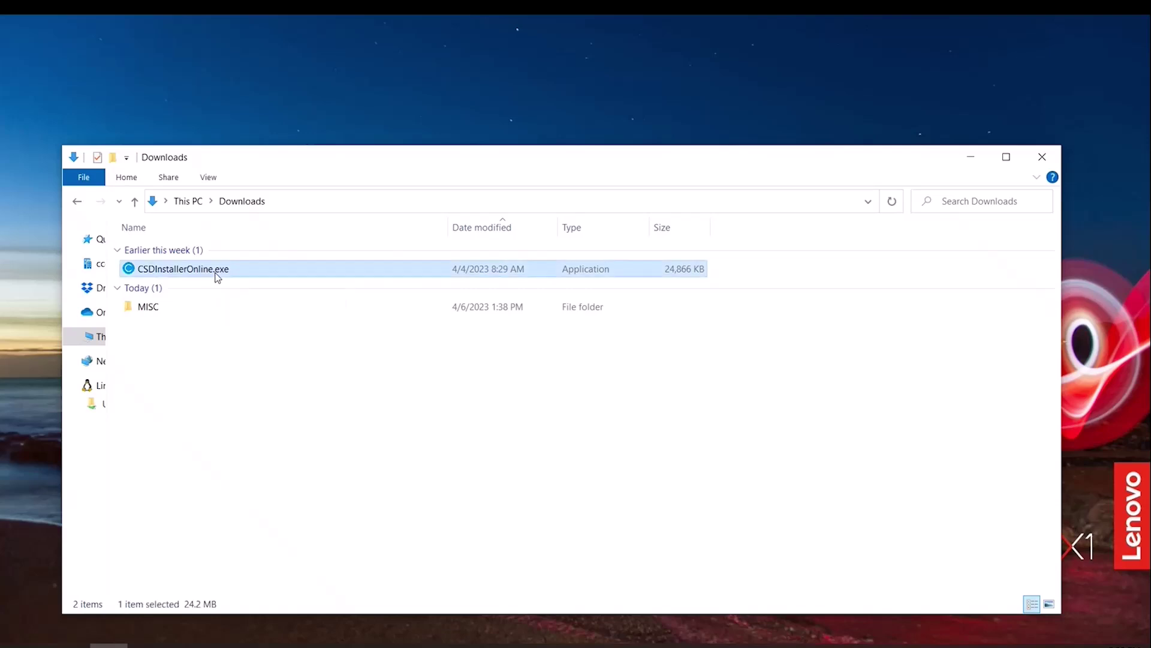
left_click(971, 158)
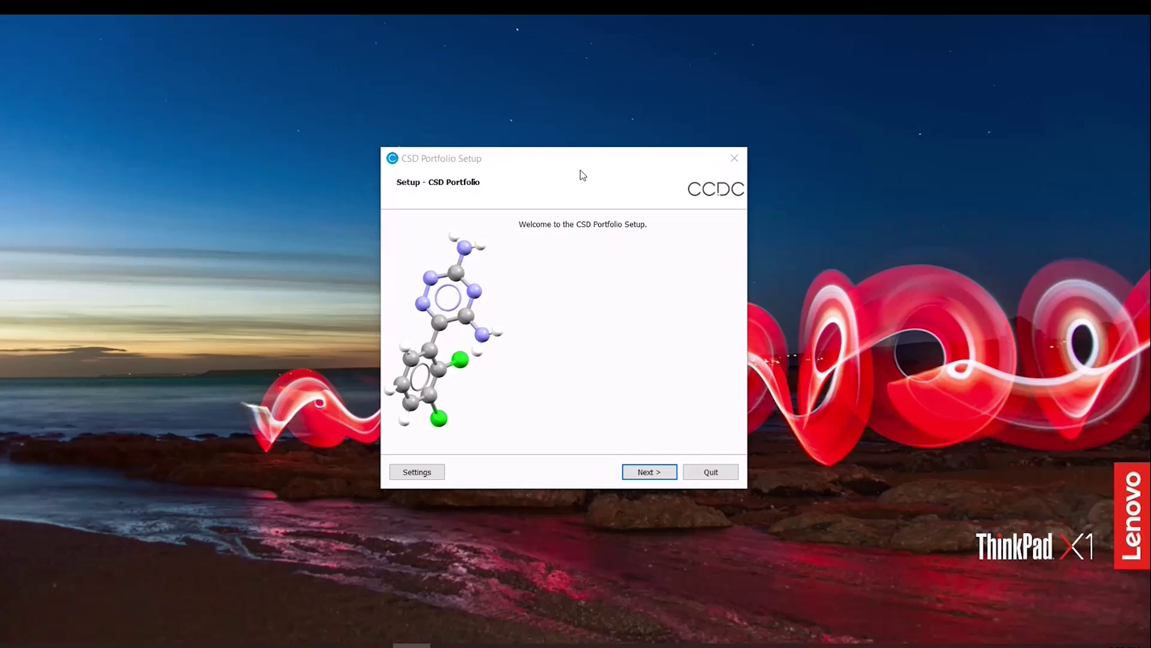
Step: Review the installer's network proxy, repository and local cache settings, keeping them as they are
left_click(427, 476)
left_click(427, 476)
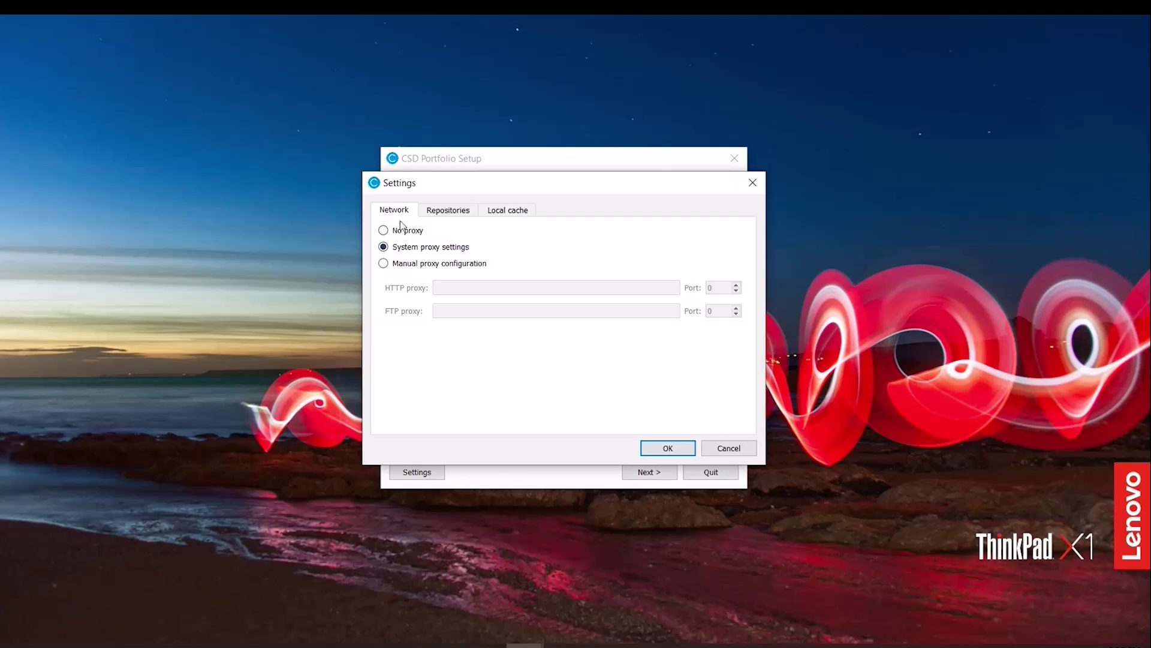
left_click(449, 217)
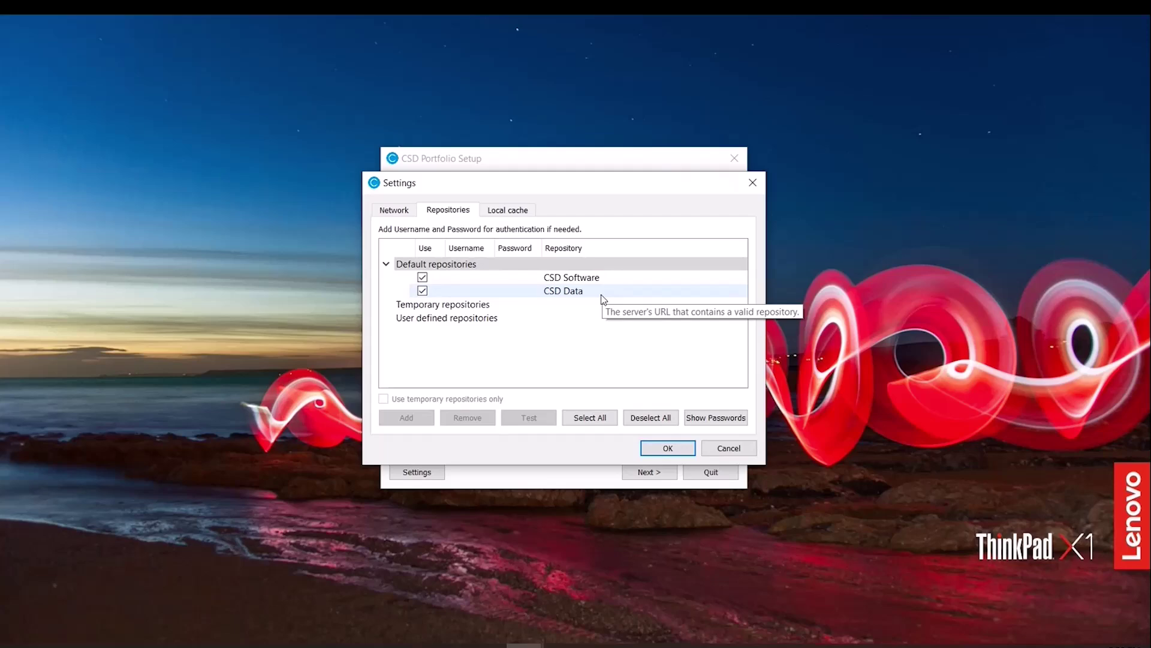
left_click(522, 215)
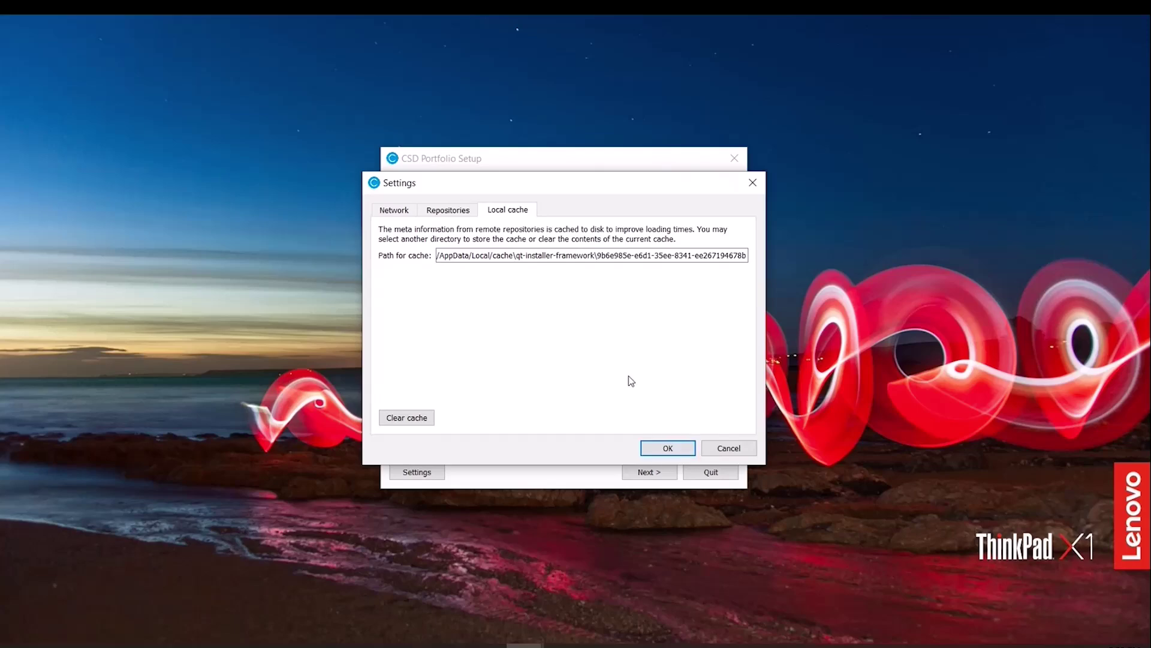
left_click(662, 450)
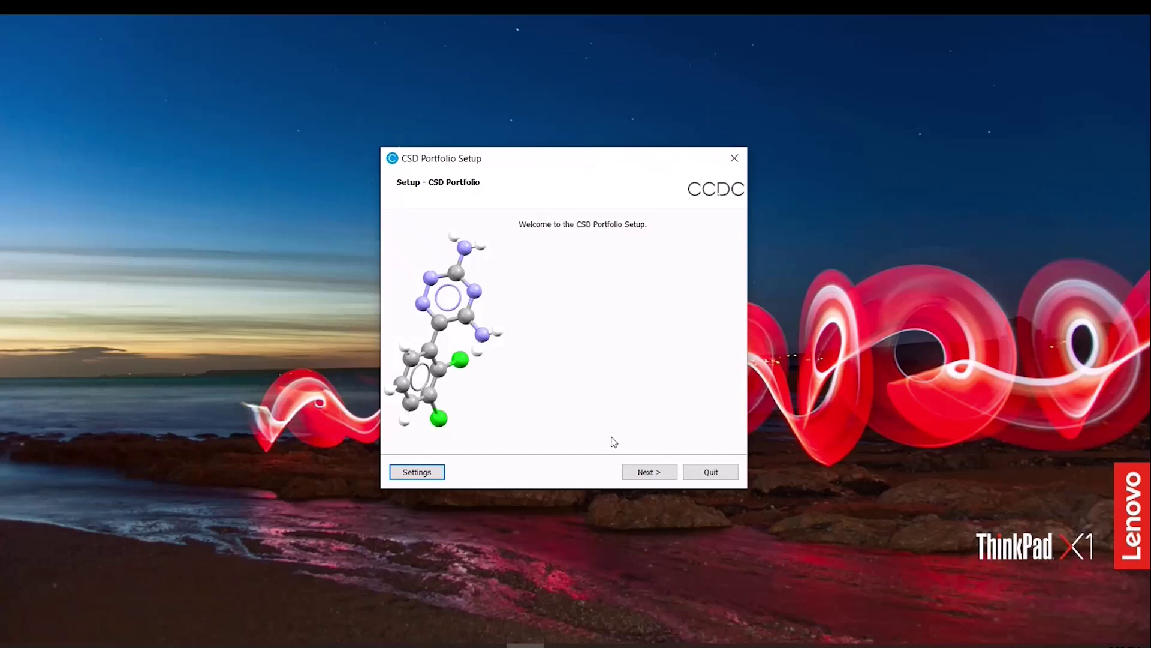
Step: Accept the default installation folder and choose to install other software in the CSD Portfolio
left_click(653, 474)
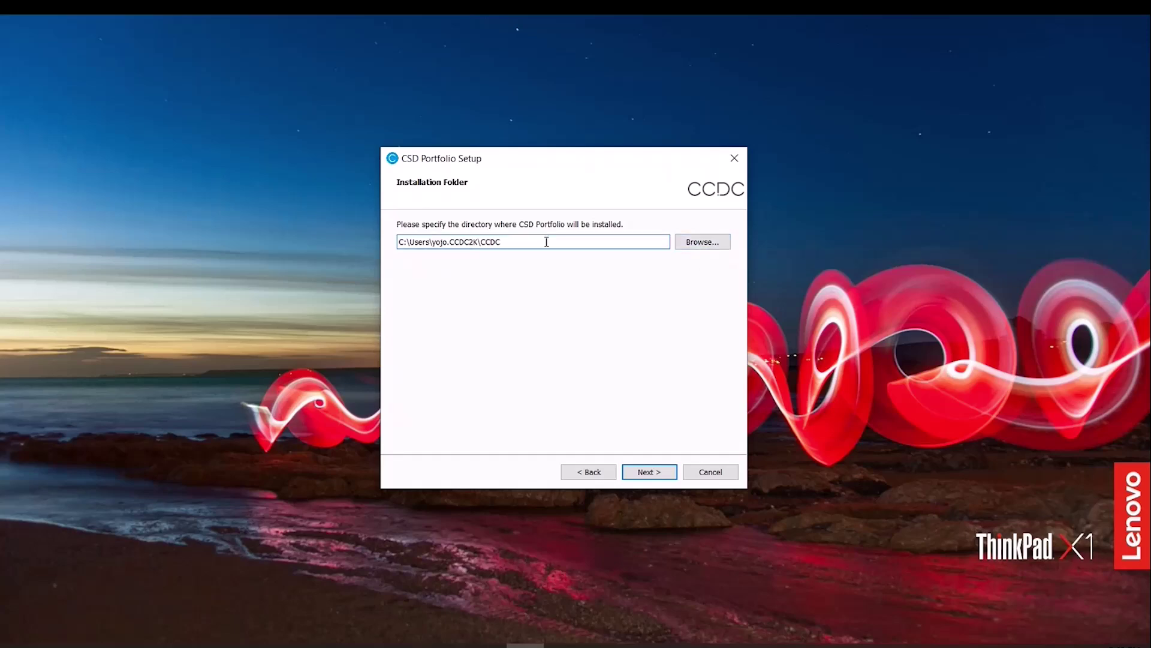
left_click(660, 471)
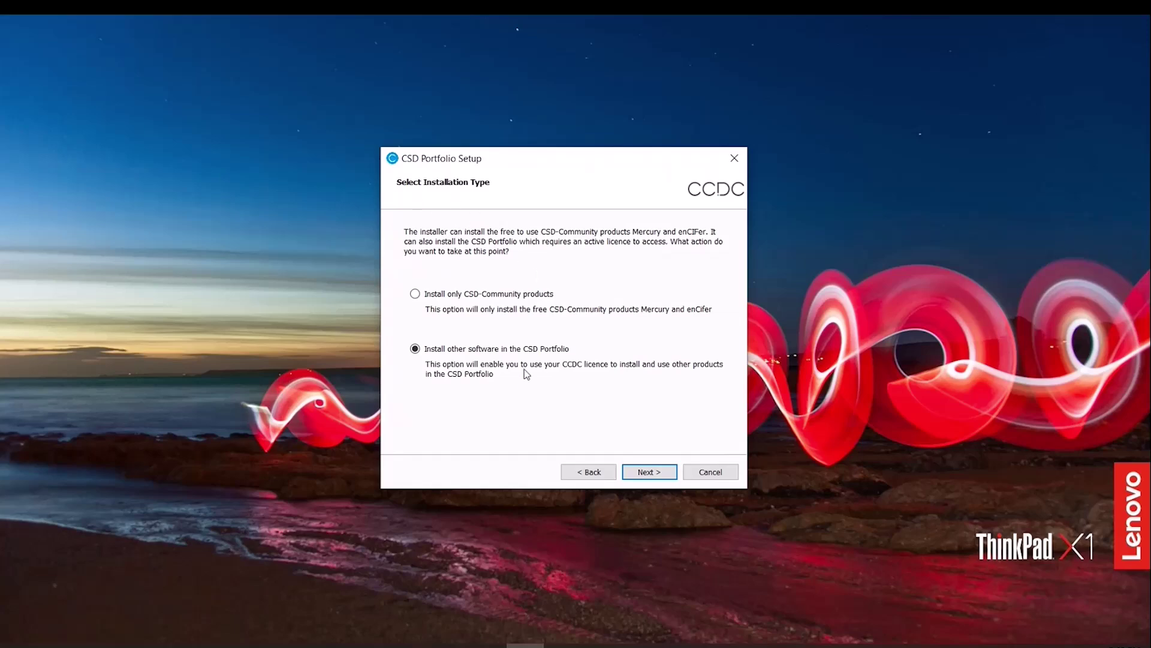
left_click(481, 295)
left_click(488, 351)
left_click(649, 473)
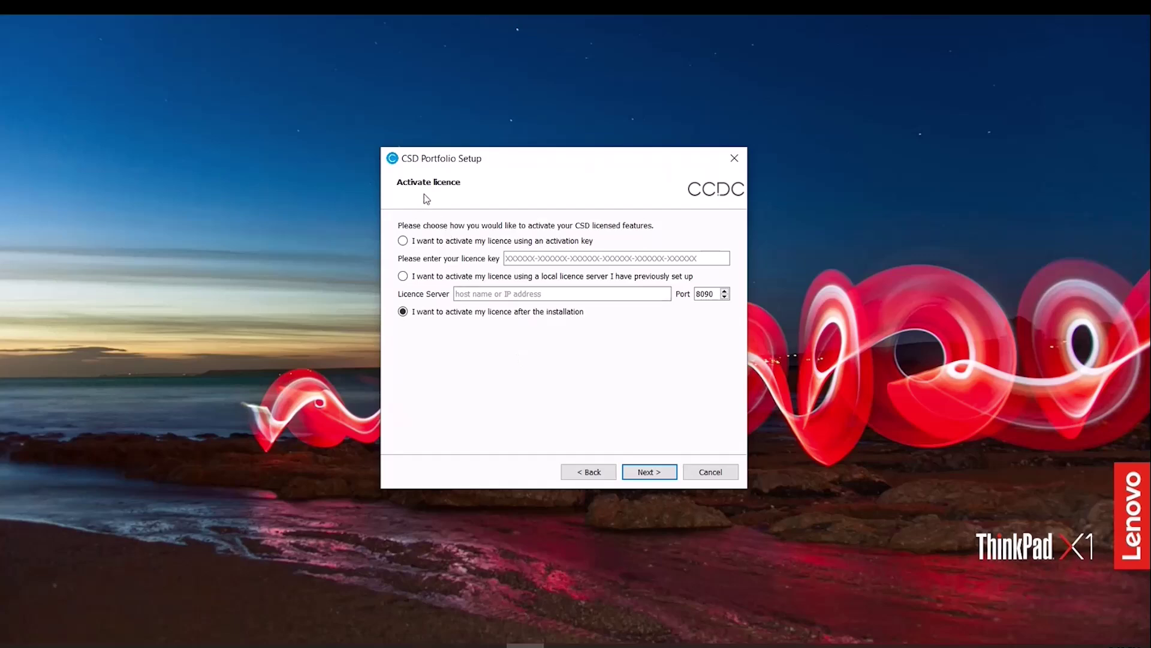
Step: Choose to activate the licence after the installation and continue to the package selection
left_click(427, 242)
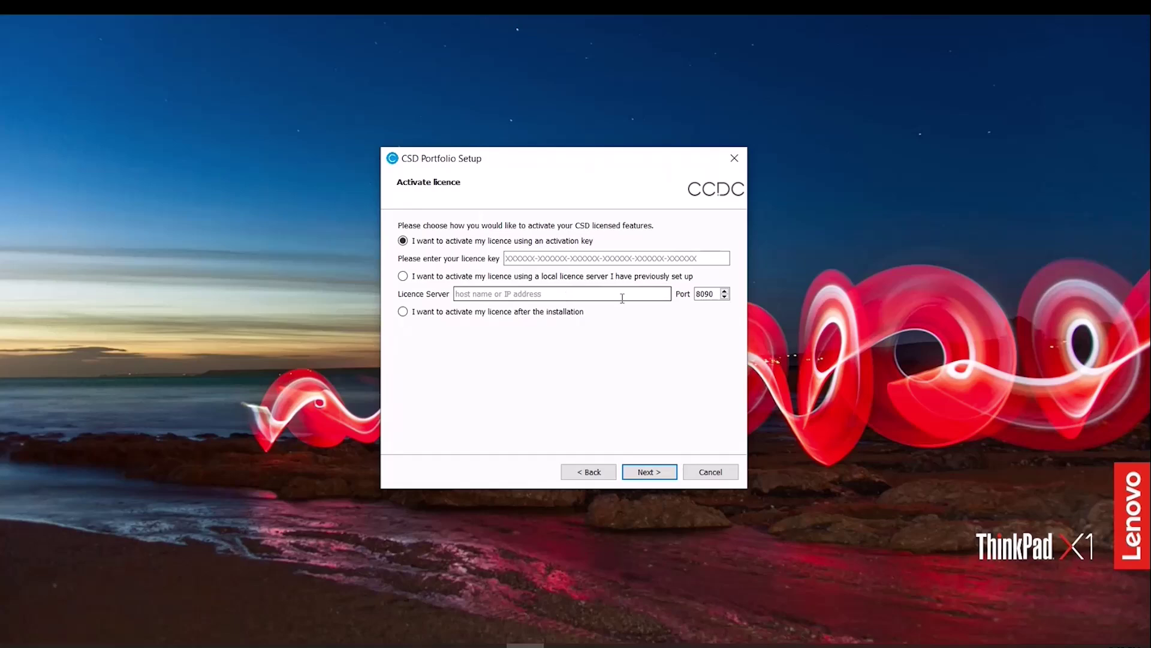
left_click(429, 313)
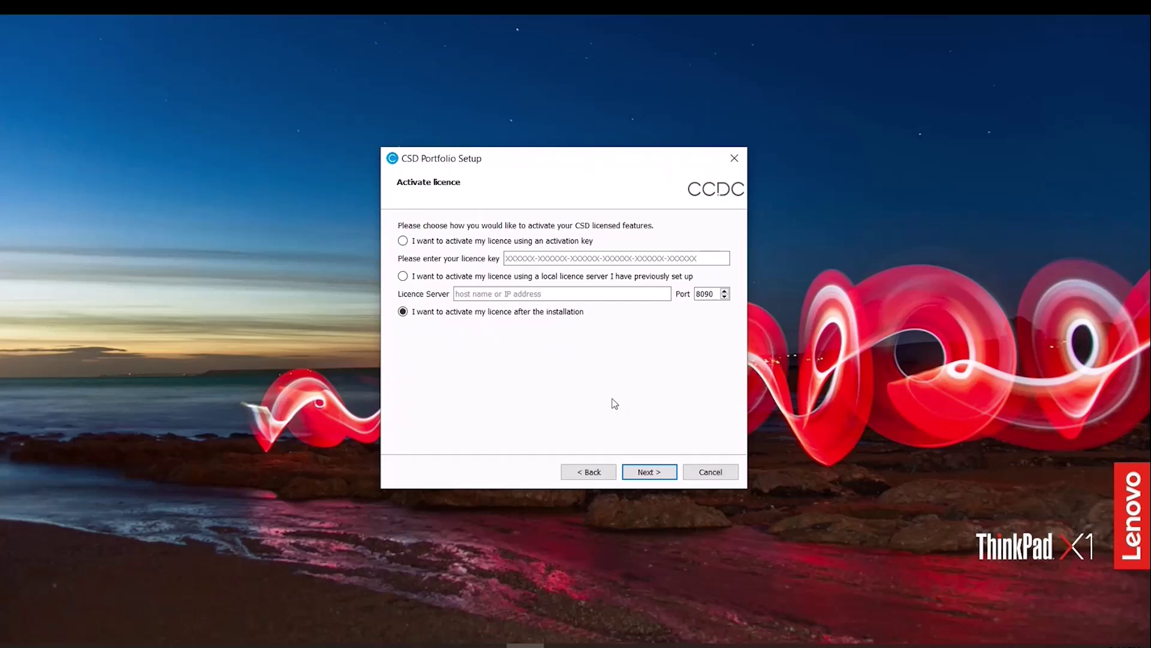
left_click(648, 474)
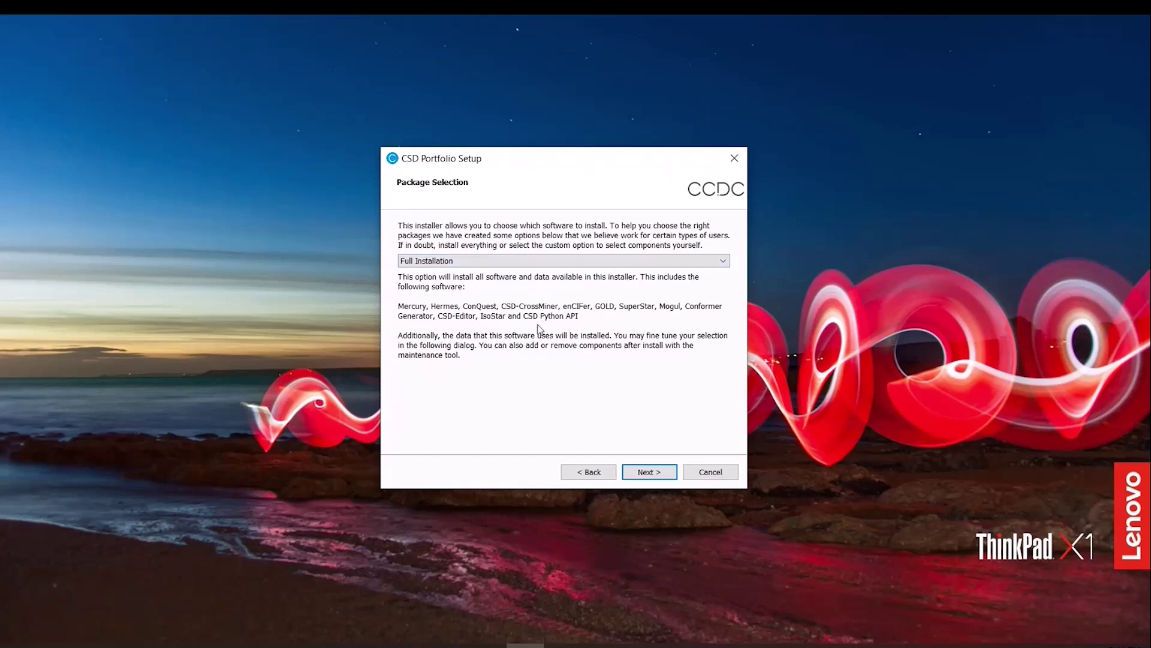
Step: Compare the Solid Form Scientist and Custom package options, and continue with Solid Form Scientist
left_click(596, 258)
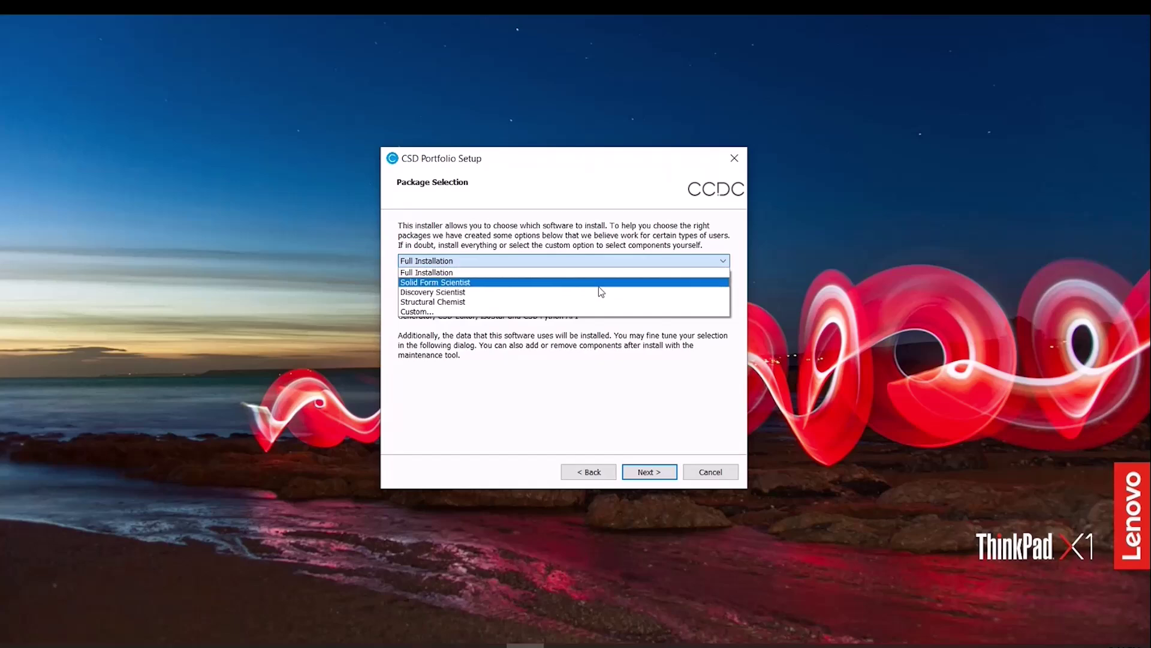
left_click(598, 284)
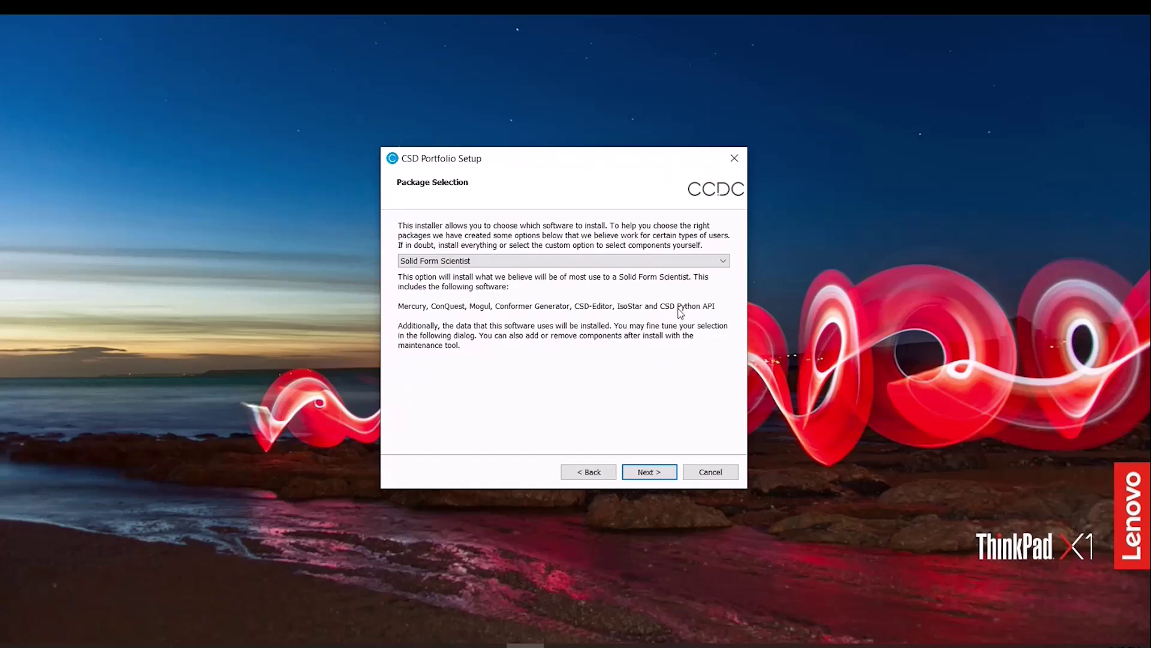
left_click(607, 260)
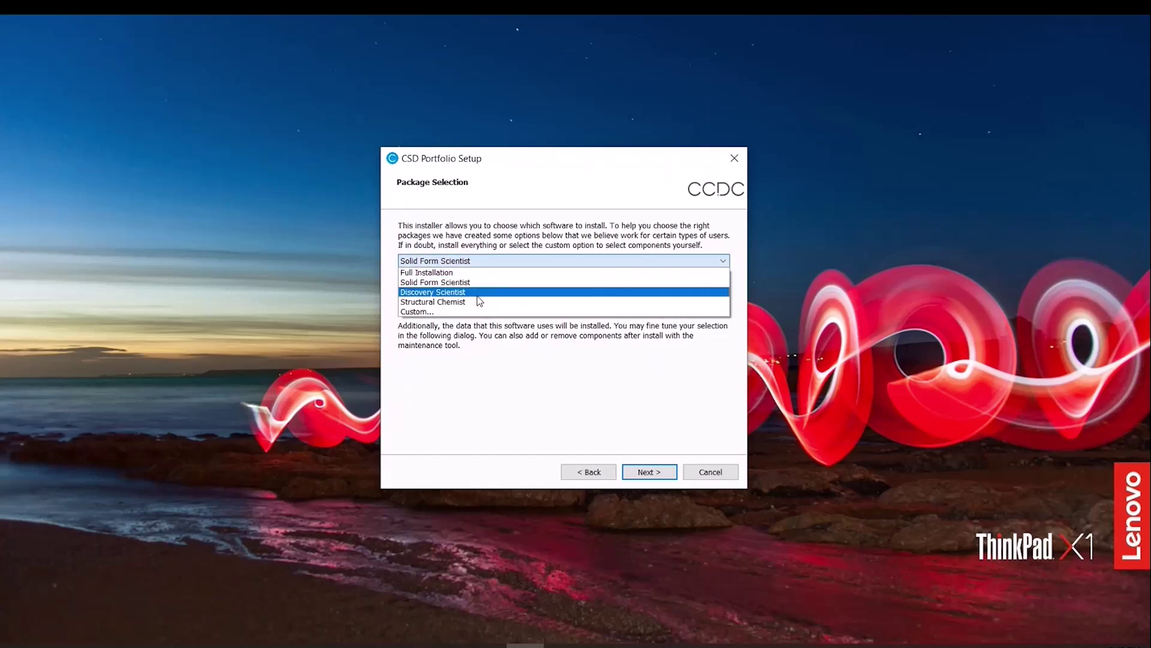
left_click(465, 312)
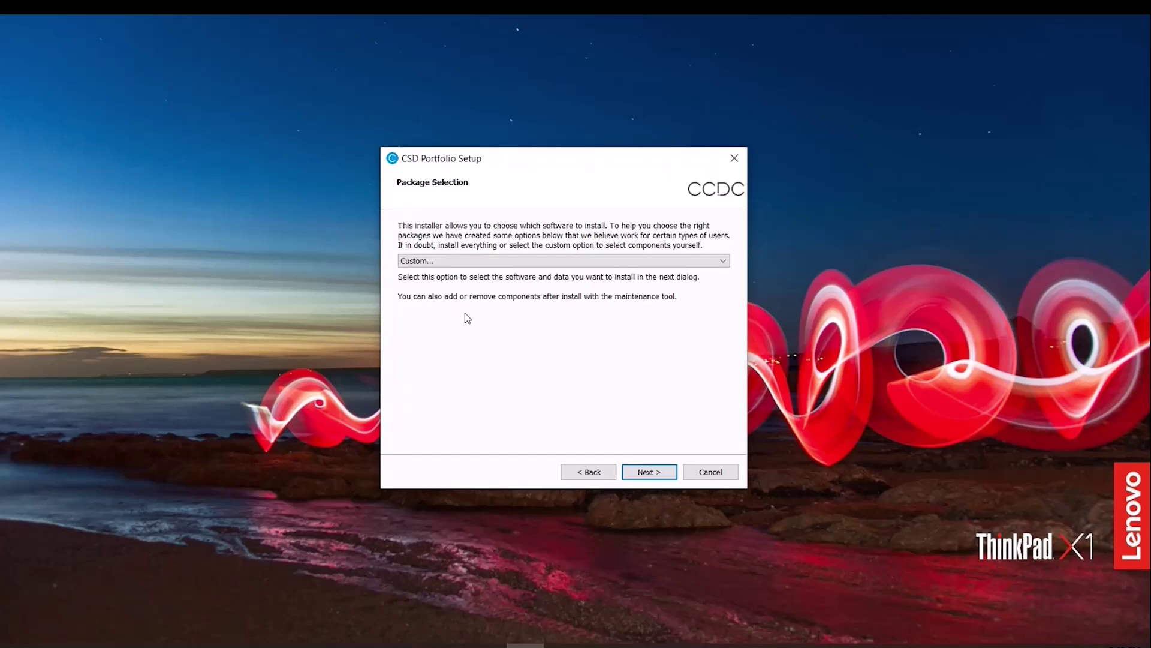
left_click(514, 260)
left_click(484, 283)
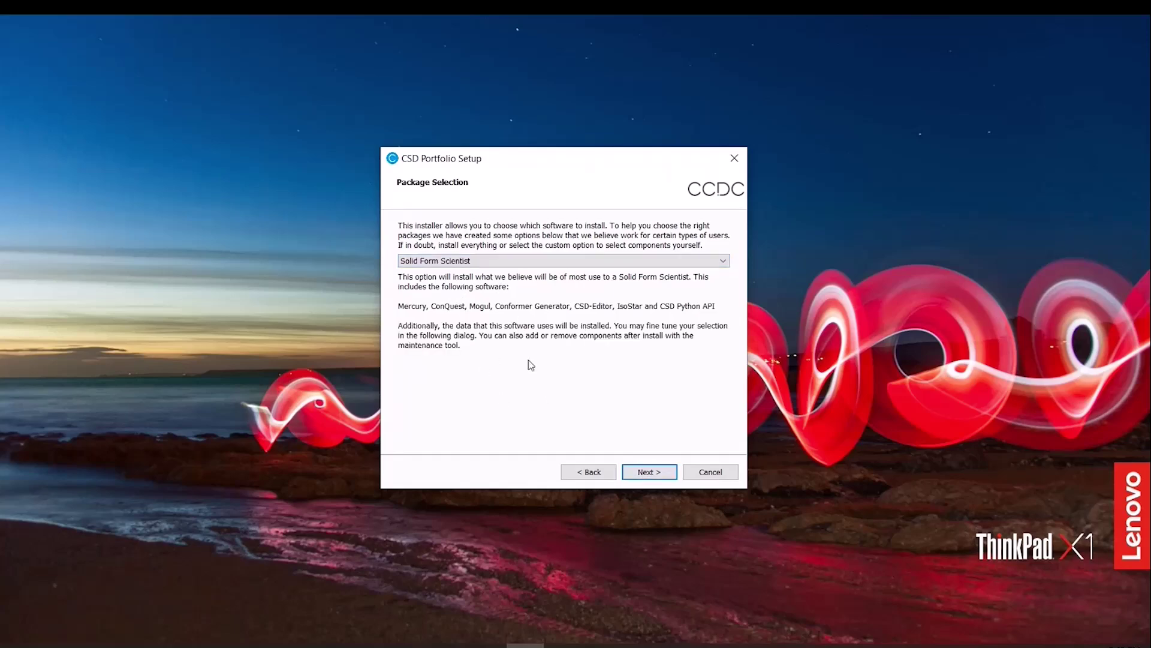
left_click(653, 478)
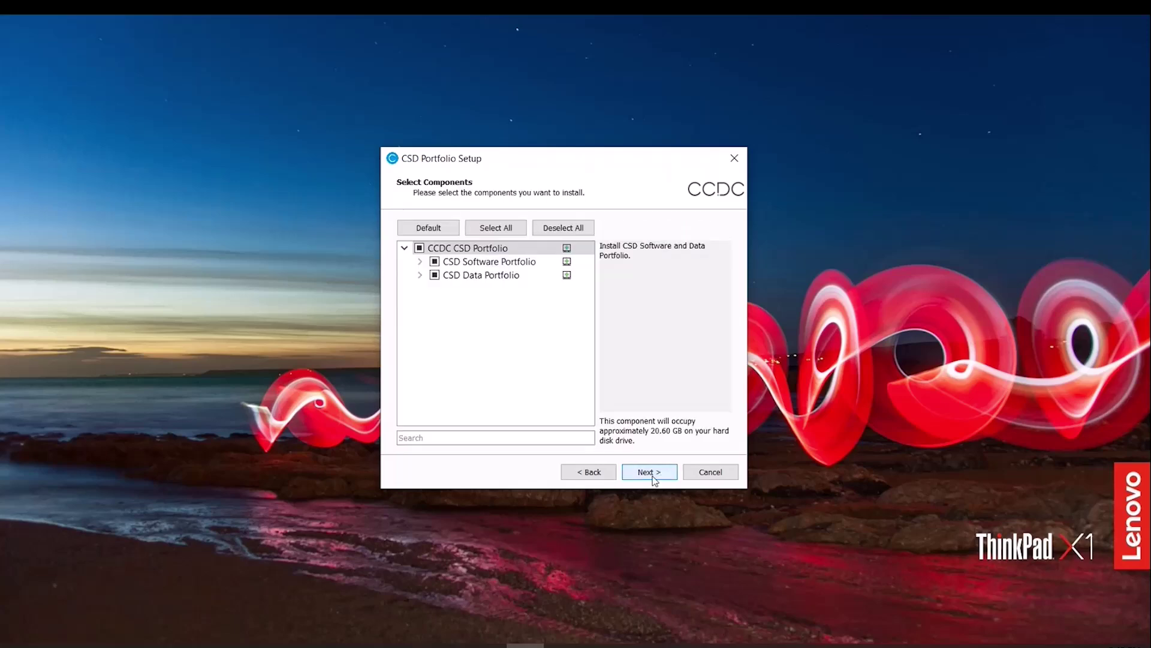
Step: Examine which components are preselected under CSD Software Portfolio and CSD Data Portfolio
left_click(420, 262)
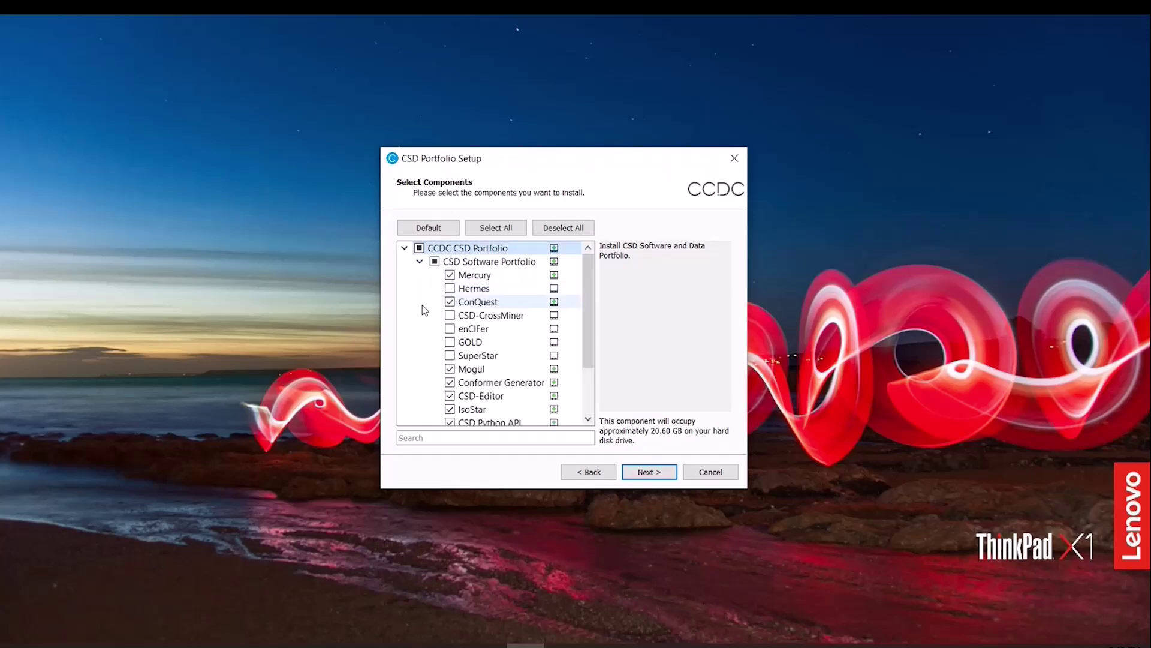
scroll(415, 294, "down", 1)
scroll(416, 296, "down", 1)
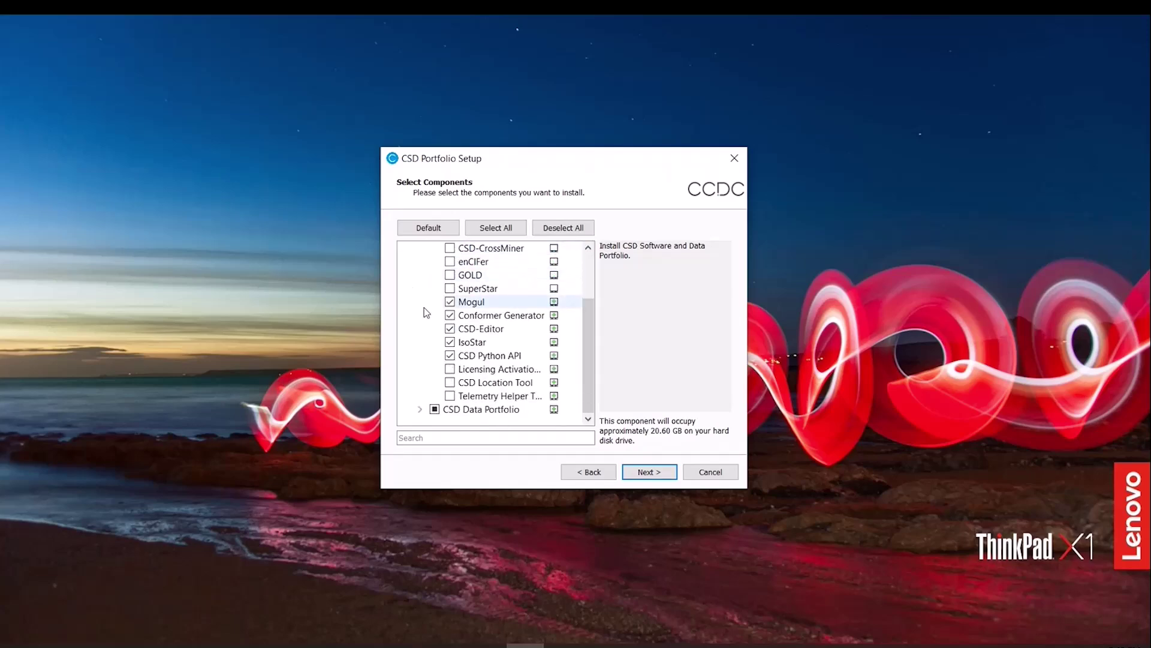
left_click(420, 410)
scroll(455, 396, "down", 1)
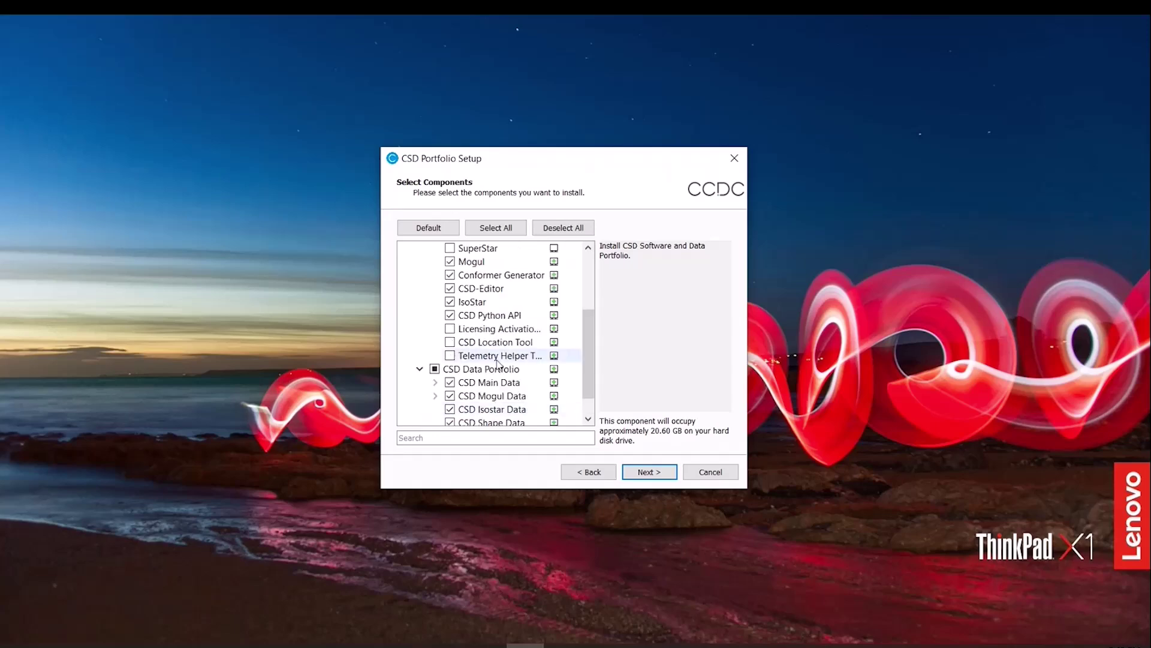
scroll(501, 382, "up", 3)
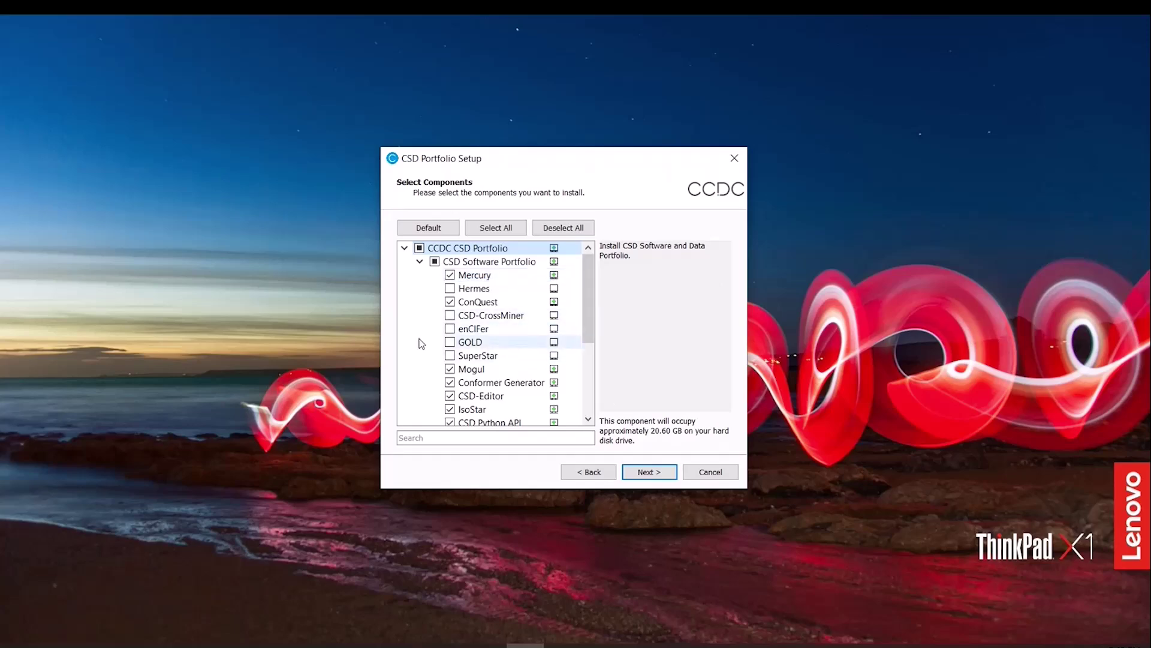
scroll(420, 340, "down", 4)
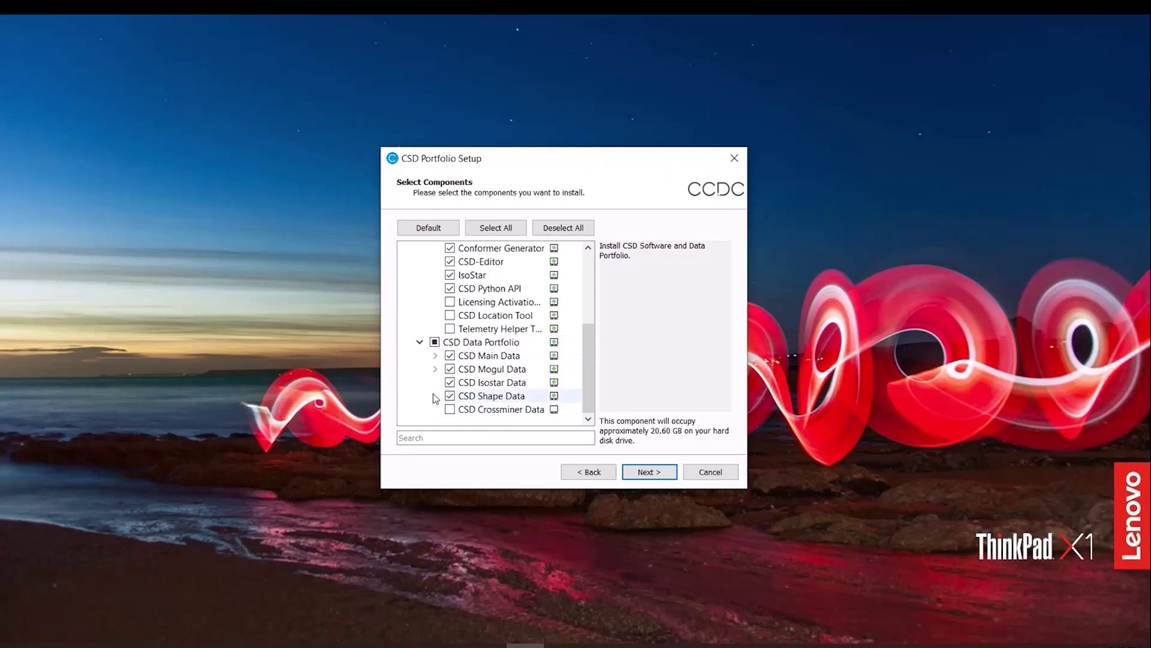
scroll(431, 376, "up", 4)
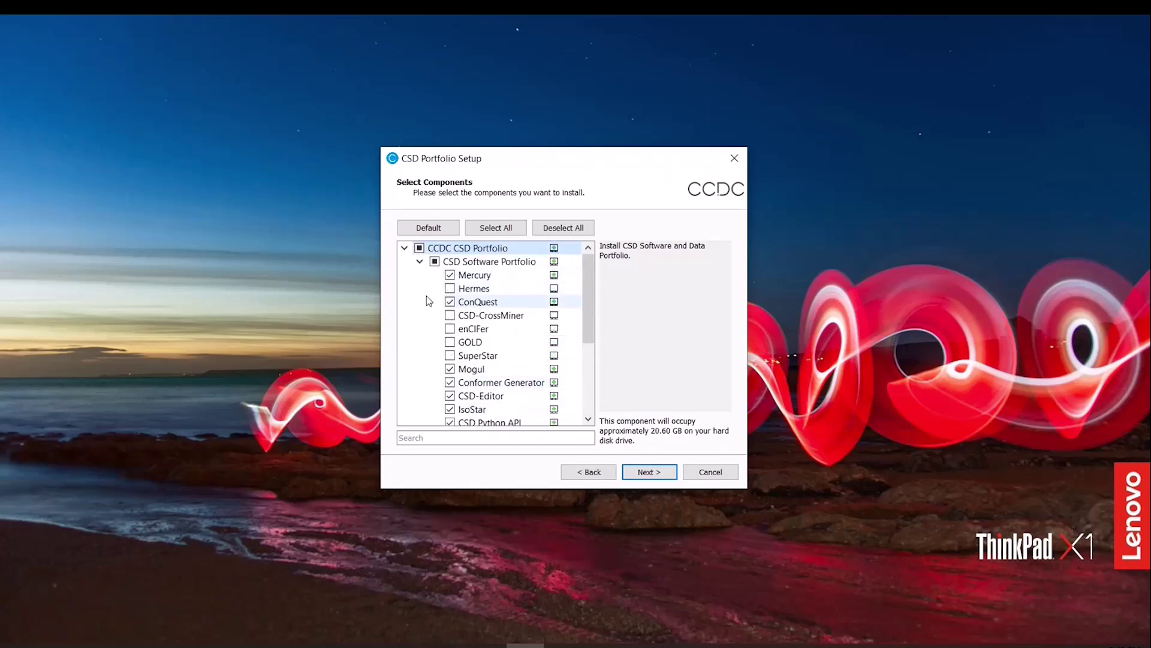
scroll(420, 321, "down", 3)
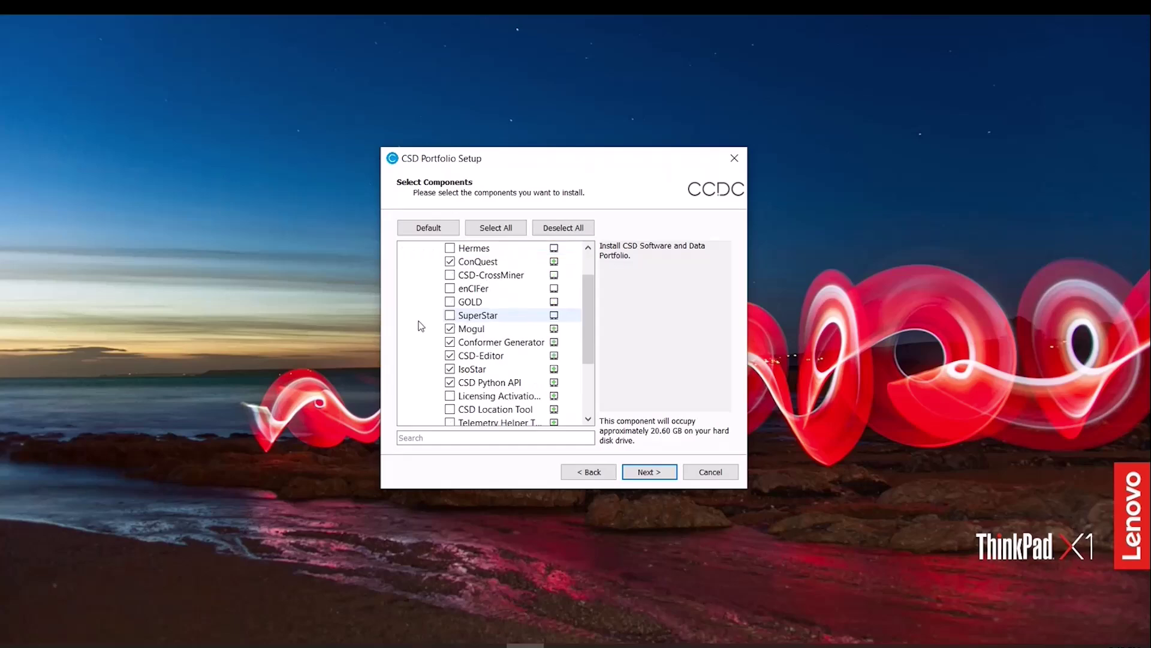
Step: Keep the preselected components, accept the licence agreement and use CCDC as the Start Menu shortcuts folder
left_click(656, 474)
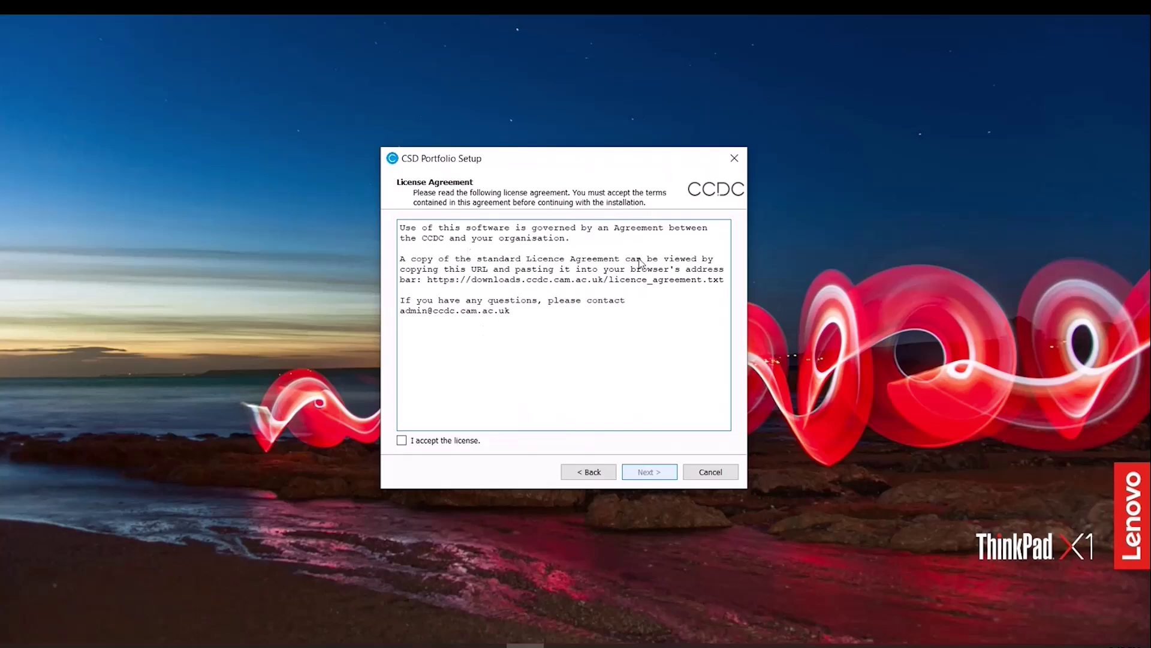
left_click(427, 447)
left_click(649, 472)
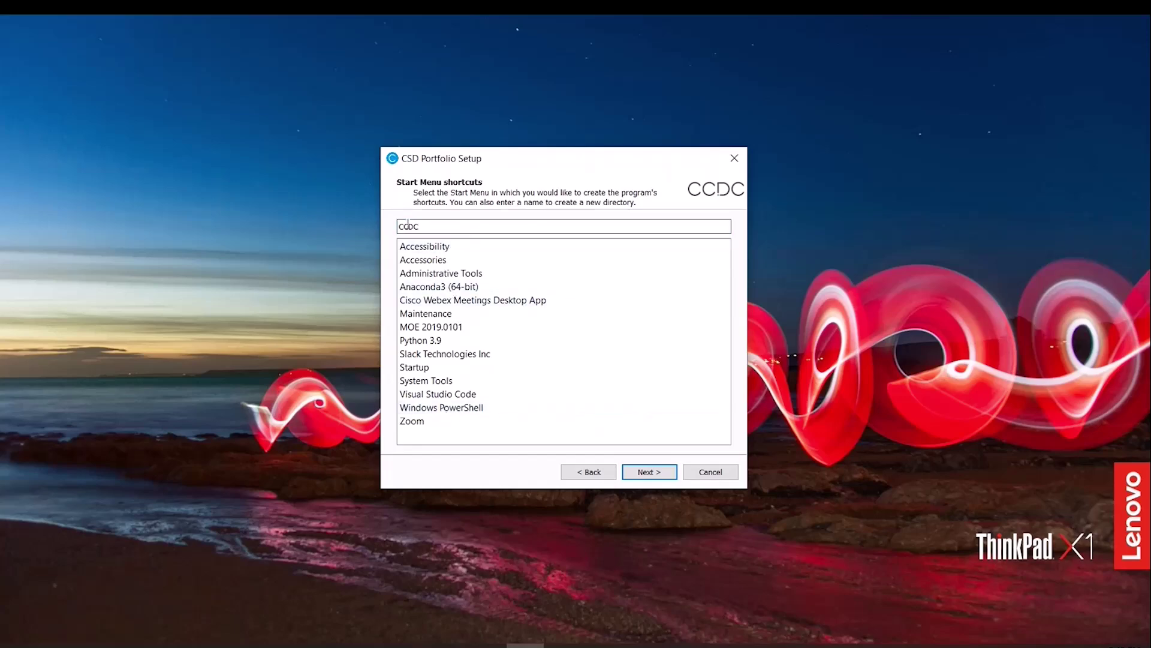
left_click(651, 473)
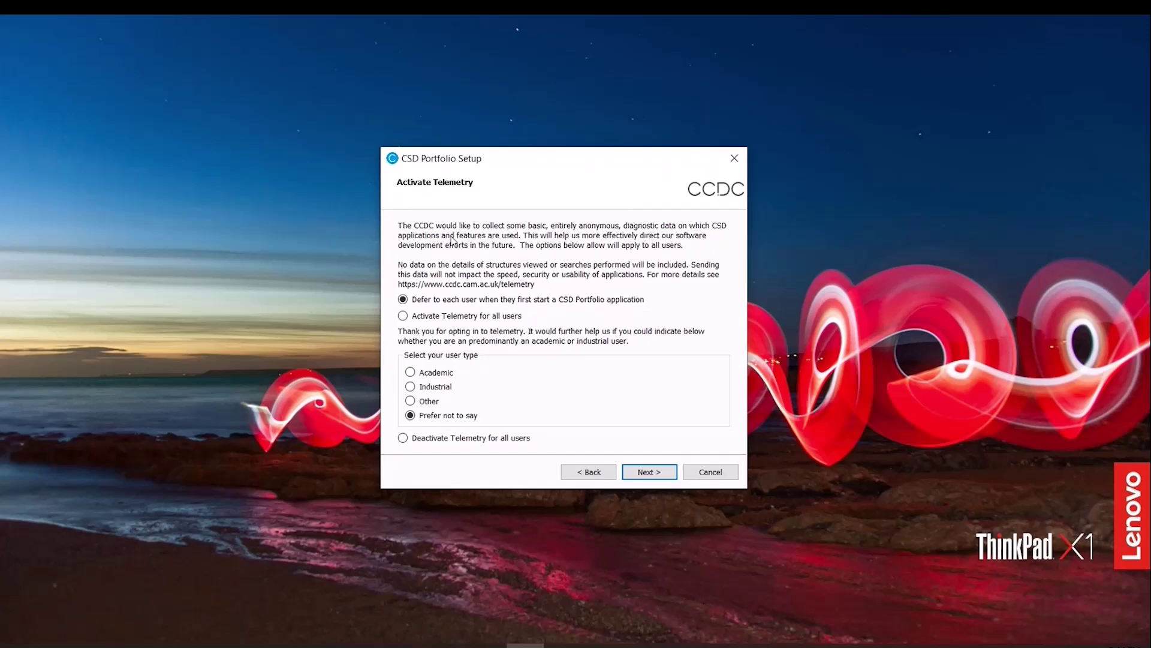
Step: Defer the telemetry choice to each user, start the CSD Portfolio installation and show its progress details
left_click(655, 470)
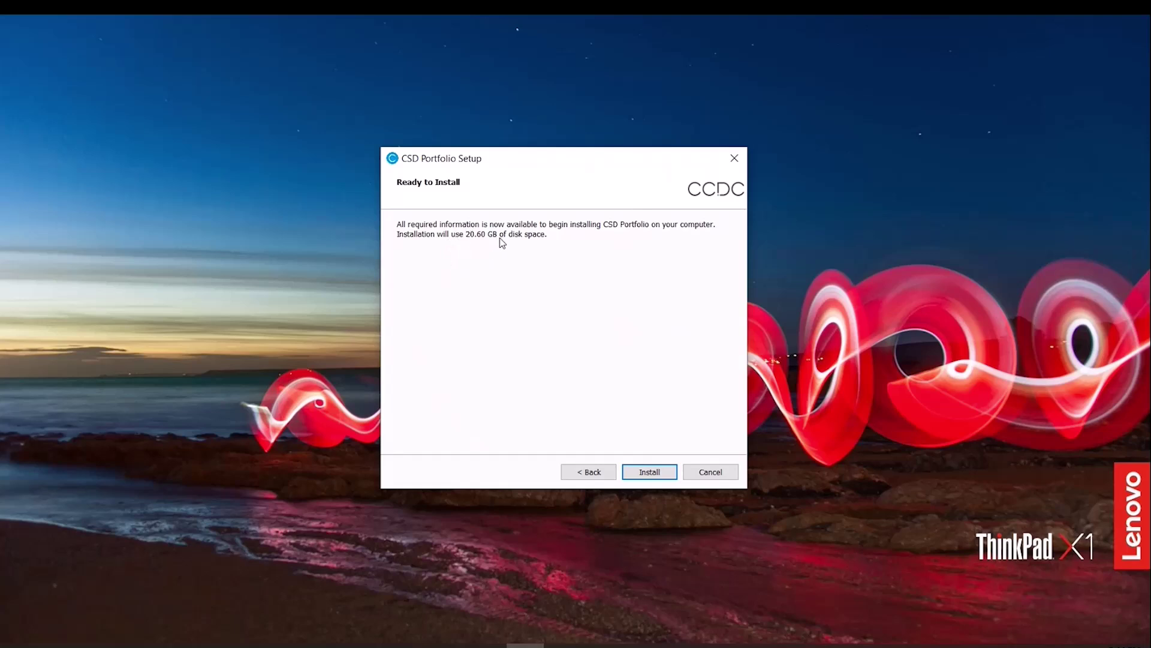
left_click(652, 474)
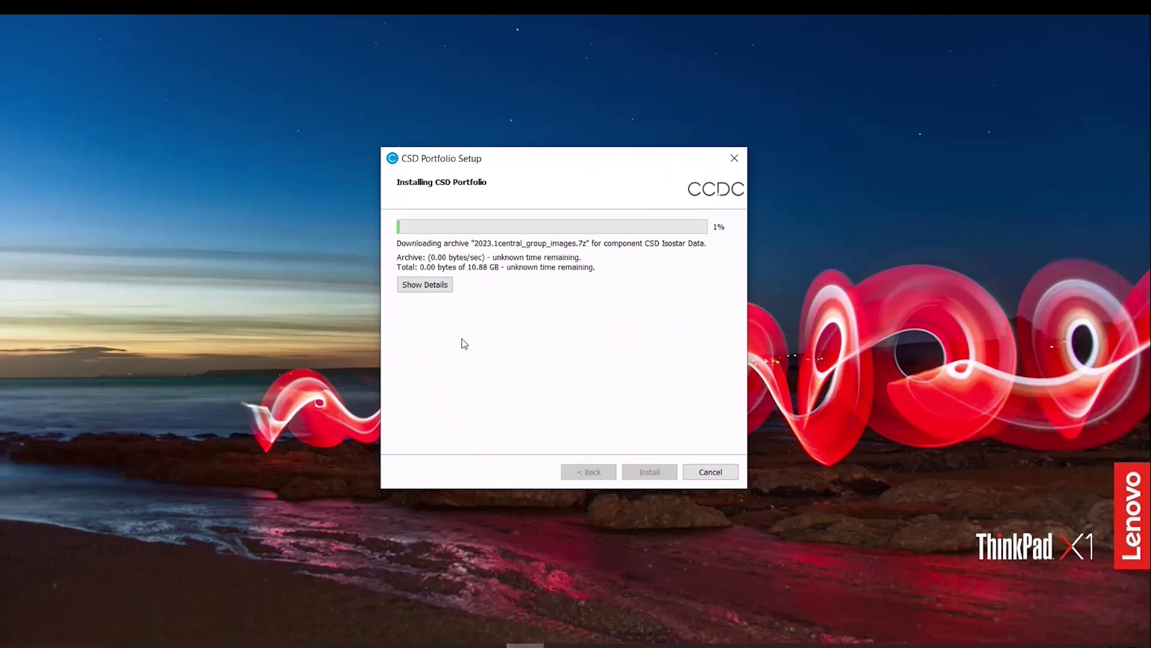
left_click(437, 289)
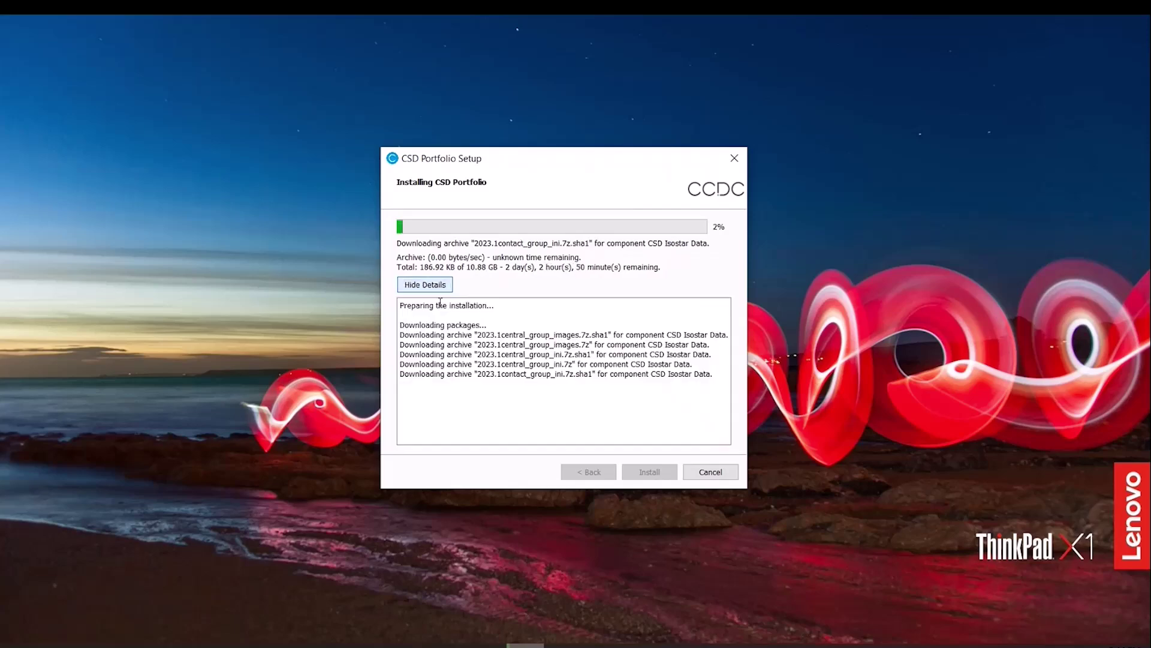
left_click(439, 286)
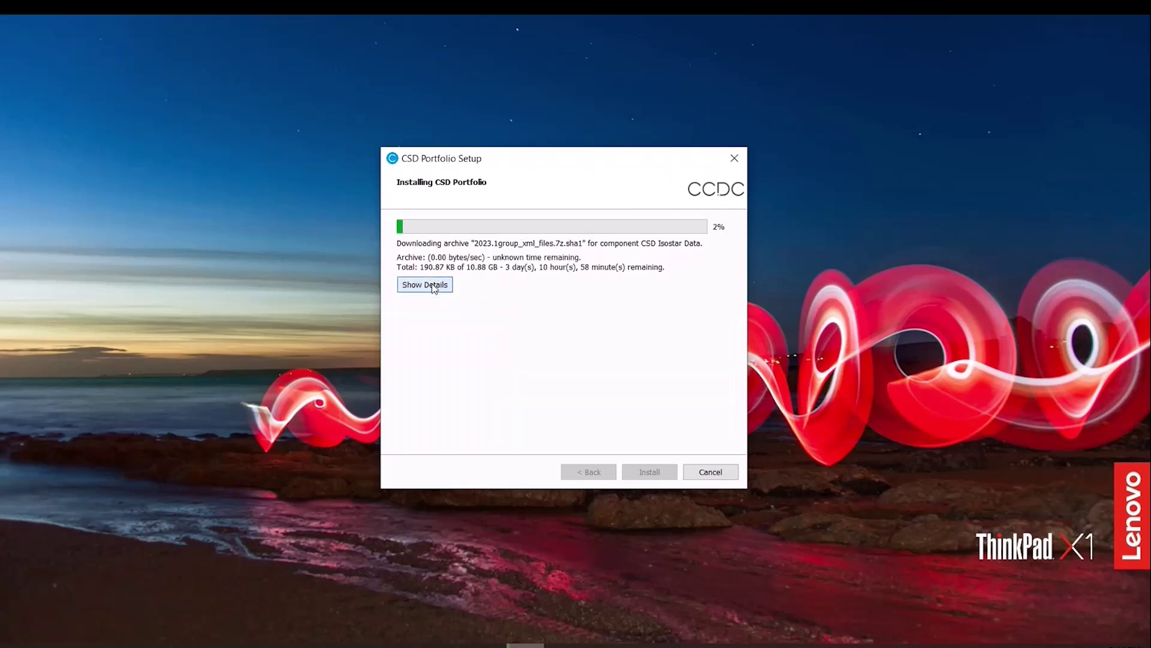
left_click(440, 287)
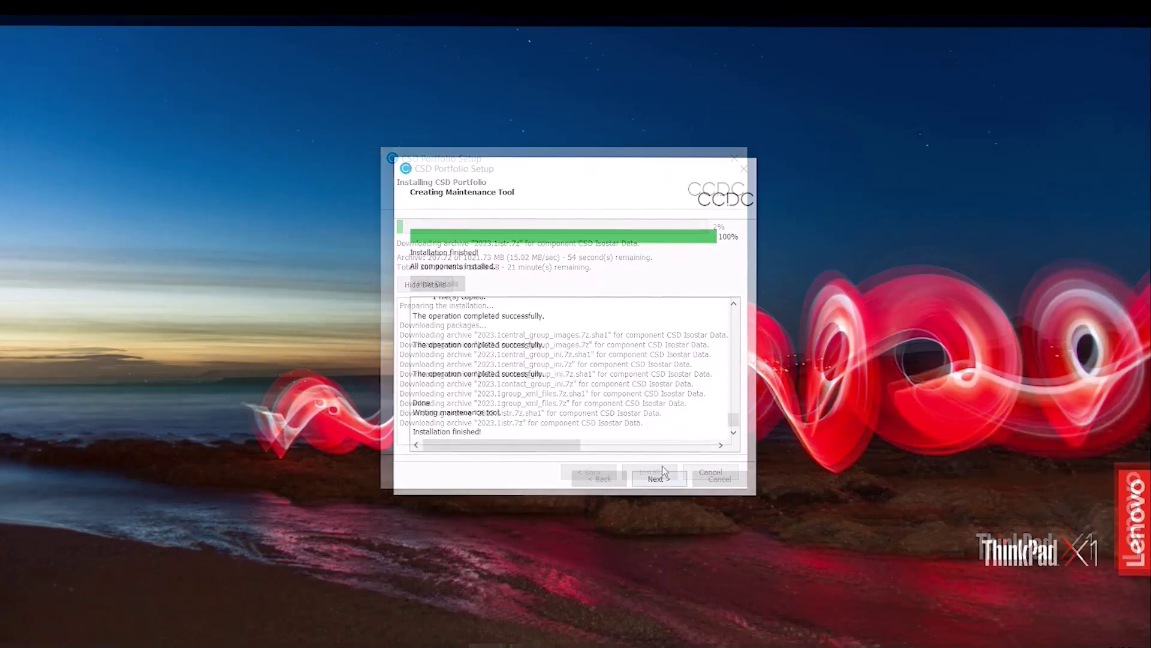
Step: Finish the setup wizard with Open What's New kept enabled, and look over the What's New page
left_click(659, 479)
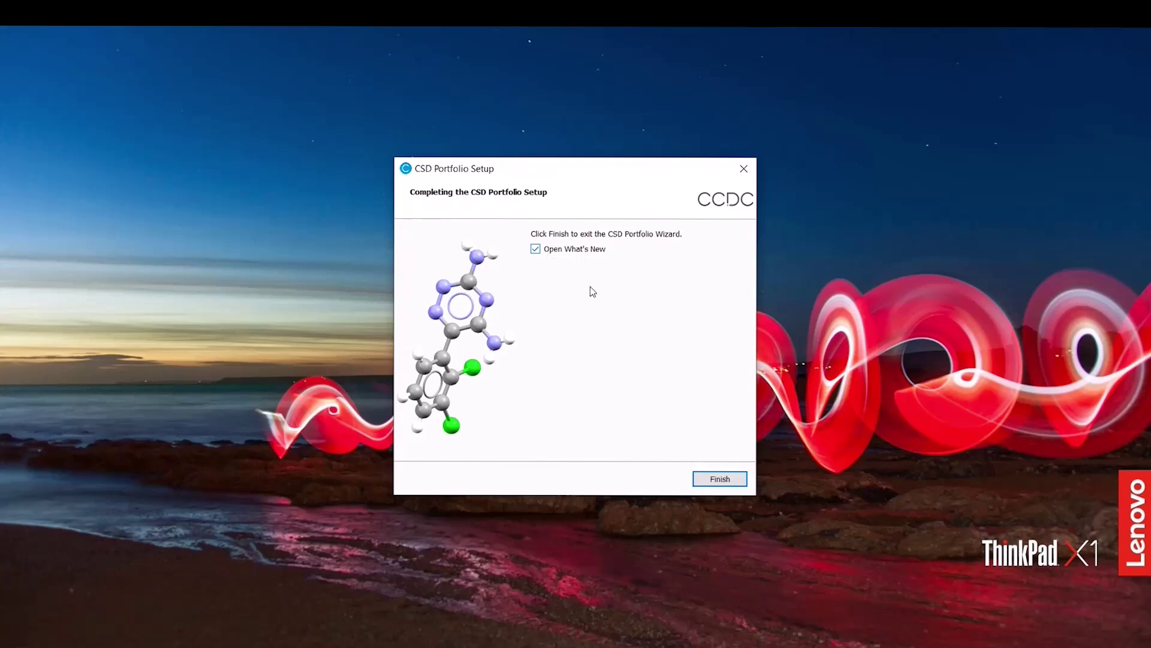
left_click(719, 479)
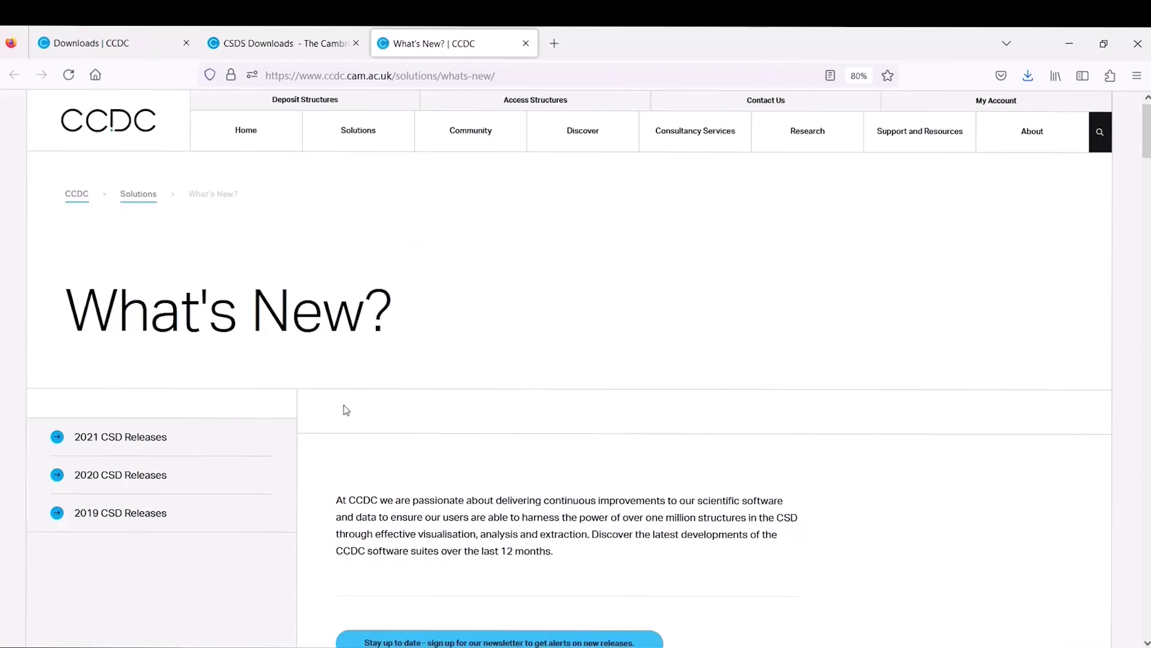
scroll(346, 411, "down", 2)
scroll(348, 410, "up", 2)
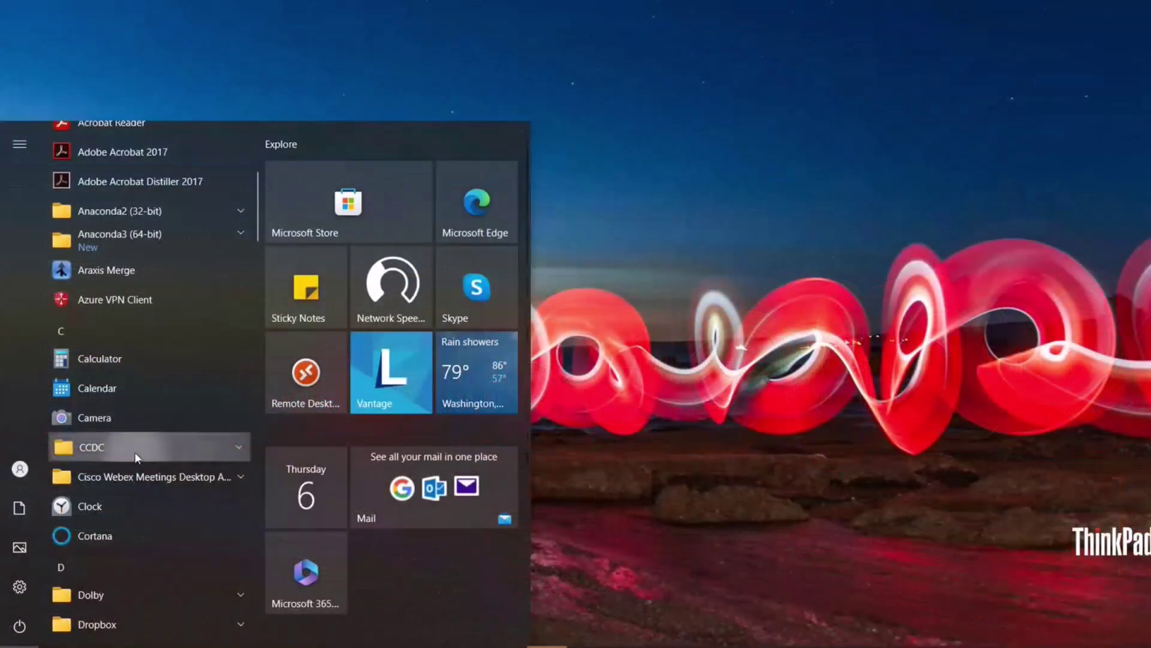
Step: Launch the CCDC Maintenance Tool from the CCDC program folder and continue with Add or remove components
left_click(135, 452)
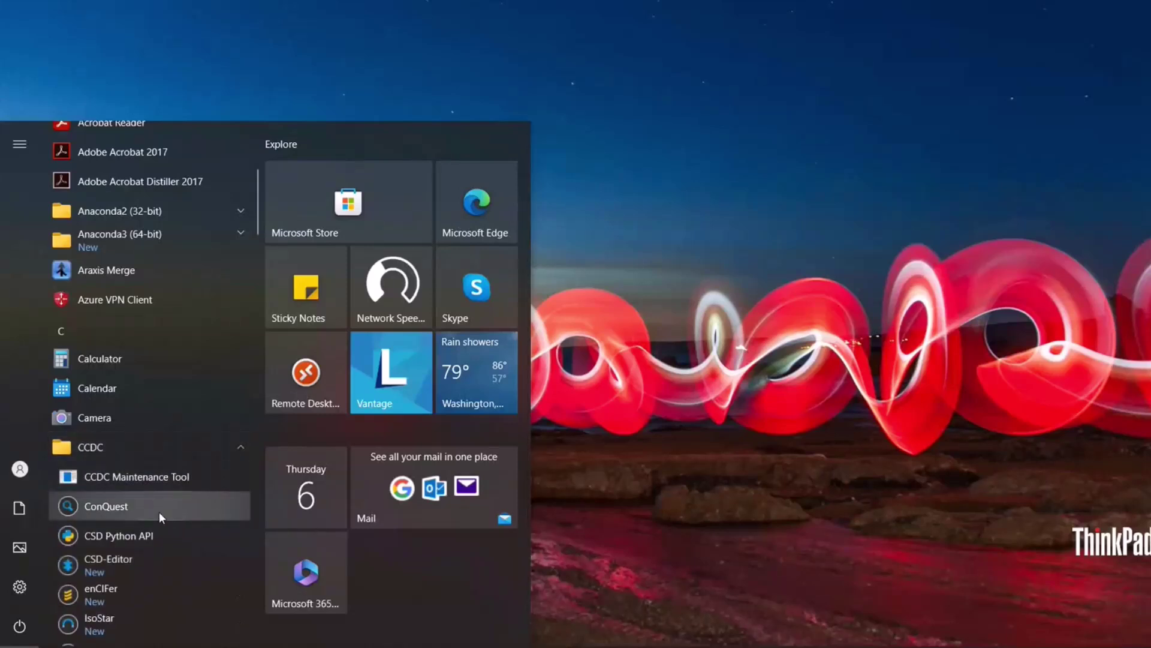
left_click(145, 476)
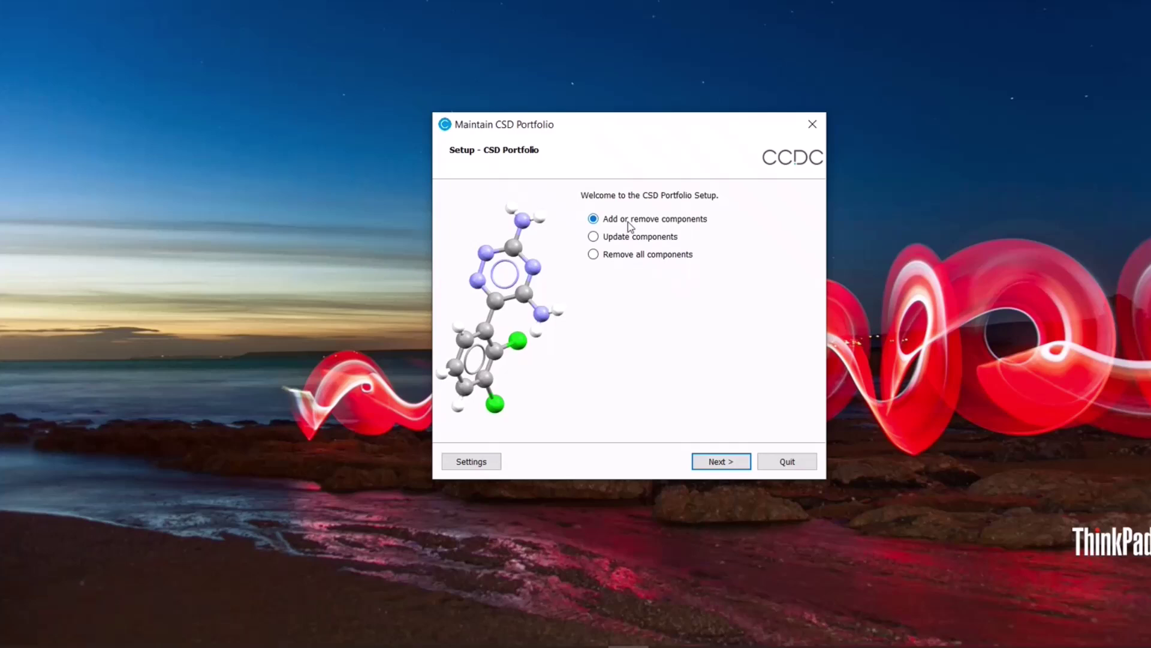
left_click(728, 463)
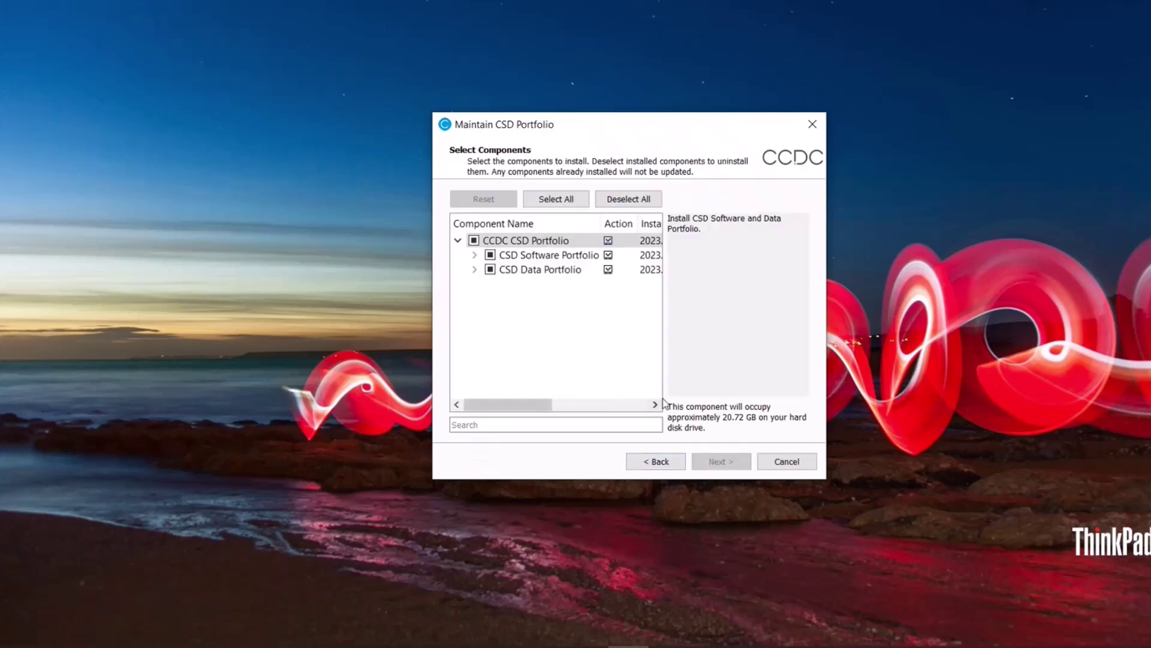
Step: Under CSD Software Portfolio, select Hermes for installation, deselect enCIFer for removal and continue with these component changes
left_click(474, 255)
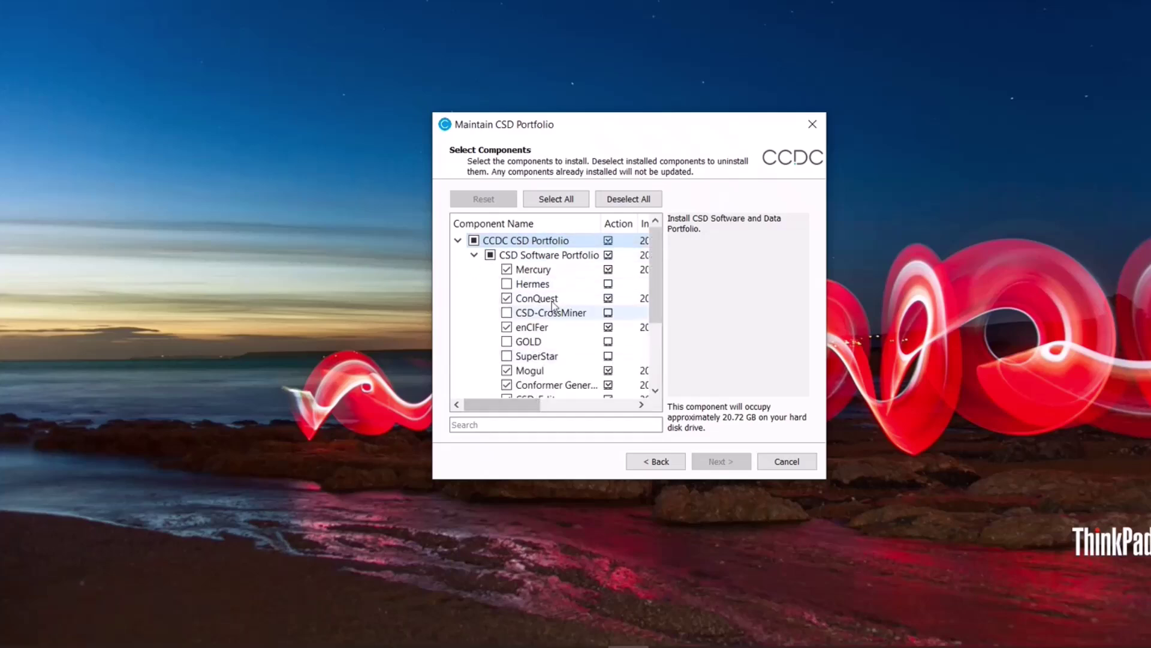
scroll(549, 347, "down", 1)
scroll(552, 351, "up", 1)
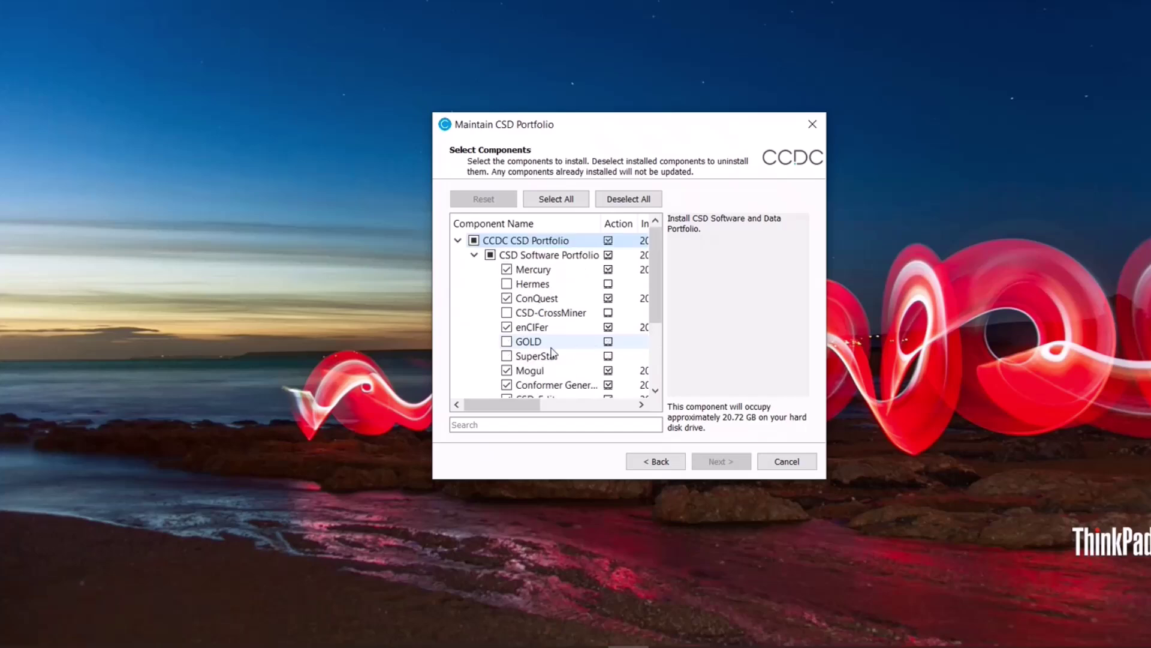
left_click(506, 284)
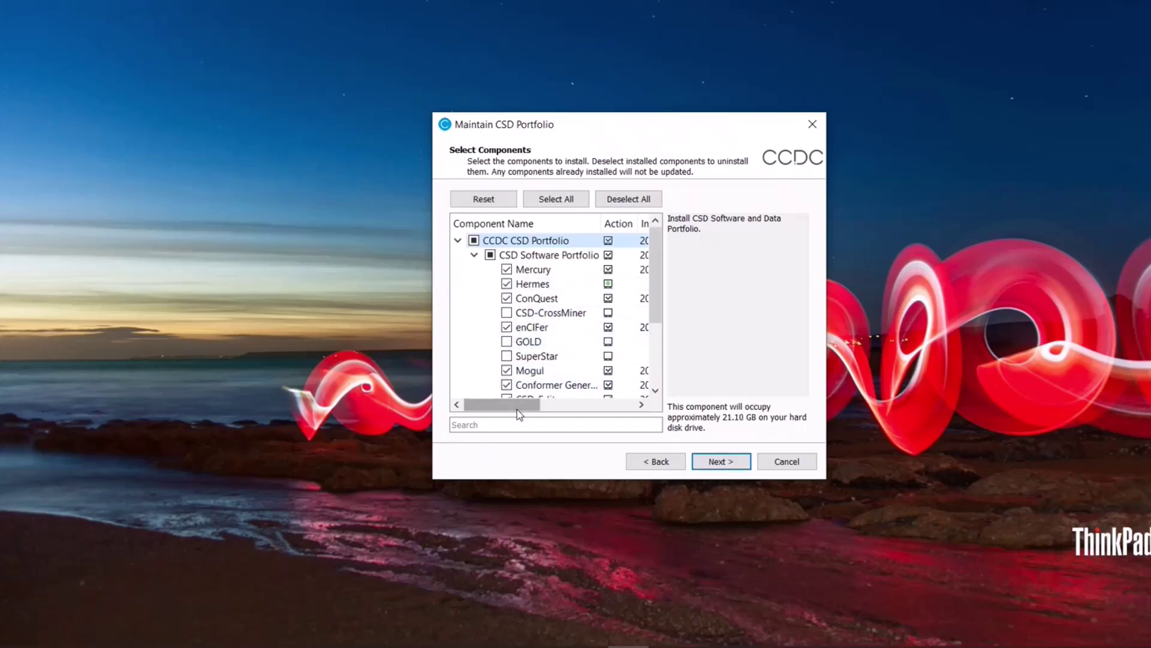
mouse_move(517, 405)
left_mouse_down()
mouse_move(540, 405)
mouse_move(521, 405)
left_mouse_up()
scroll(521, 299, "down", 1)
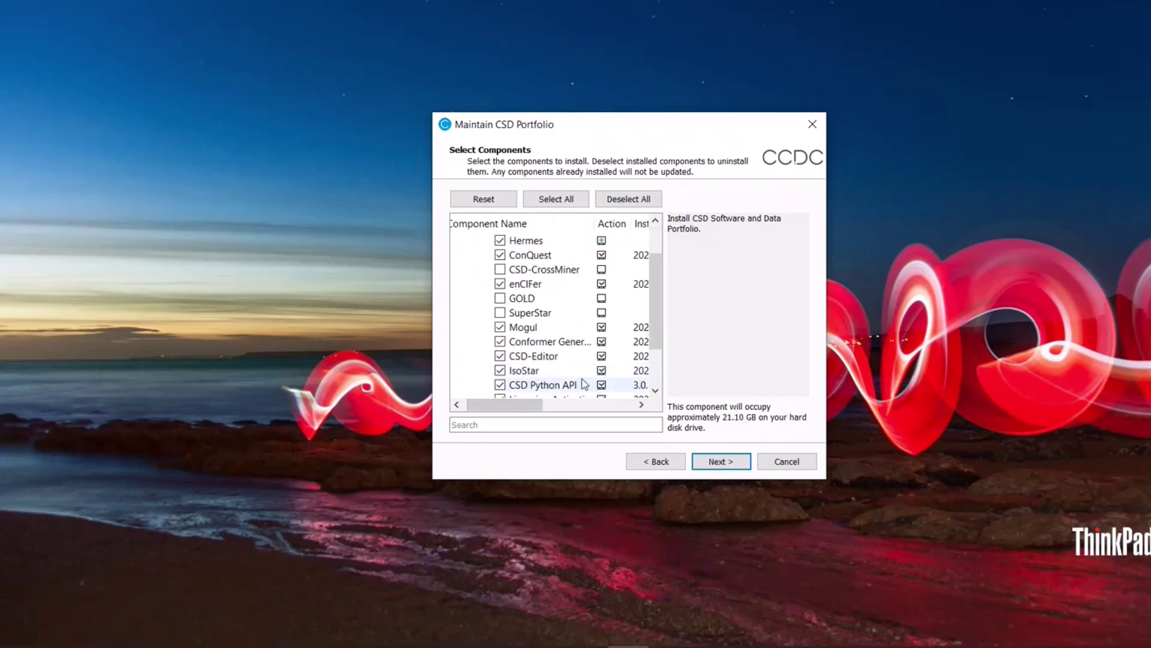
left_click(500, 284)
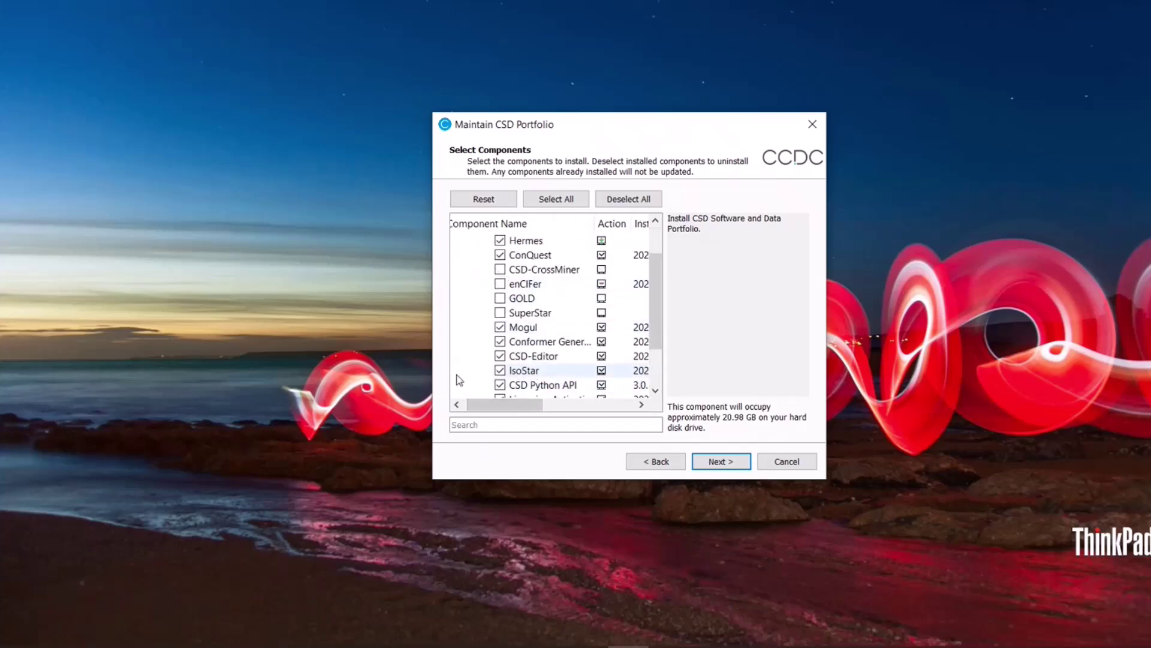
left_click(734, 463)
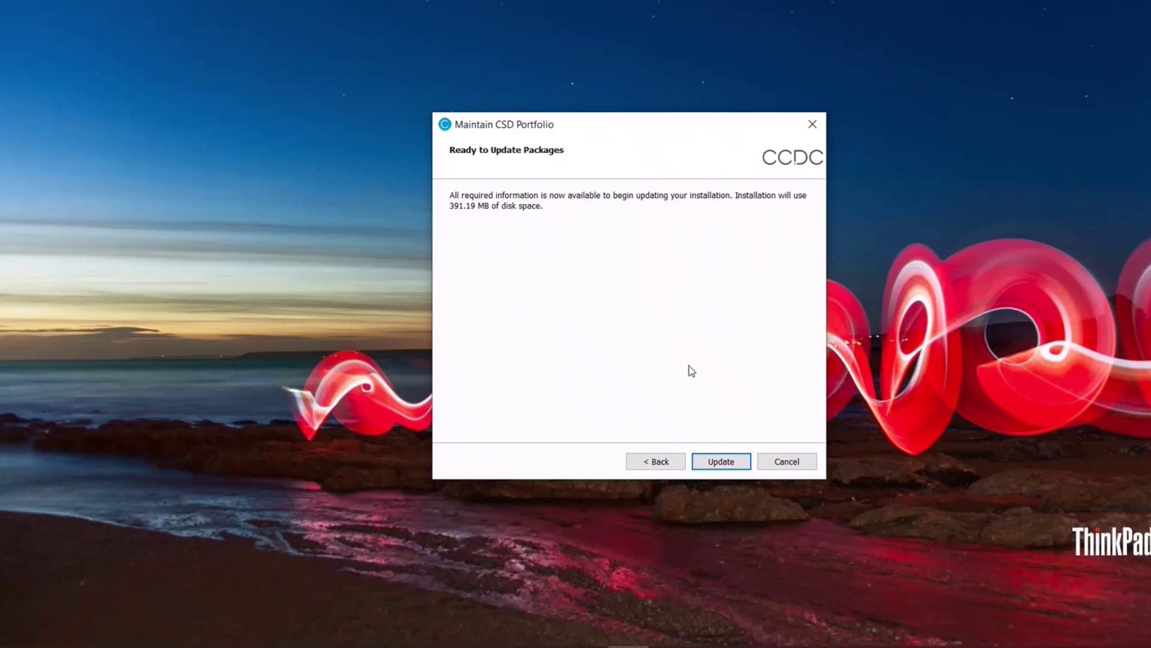
Step: Run the component update with its progress details shown, and finish the maintenance wizard without restarting it
left_click(723, 461)
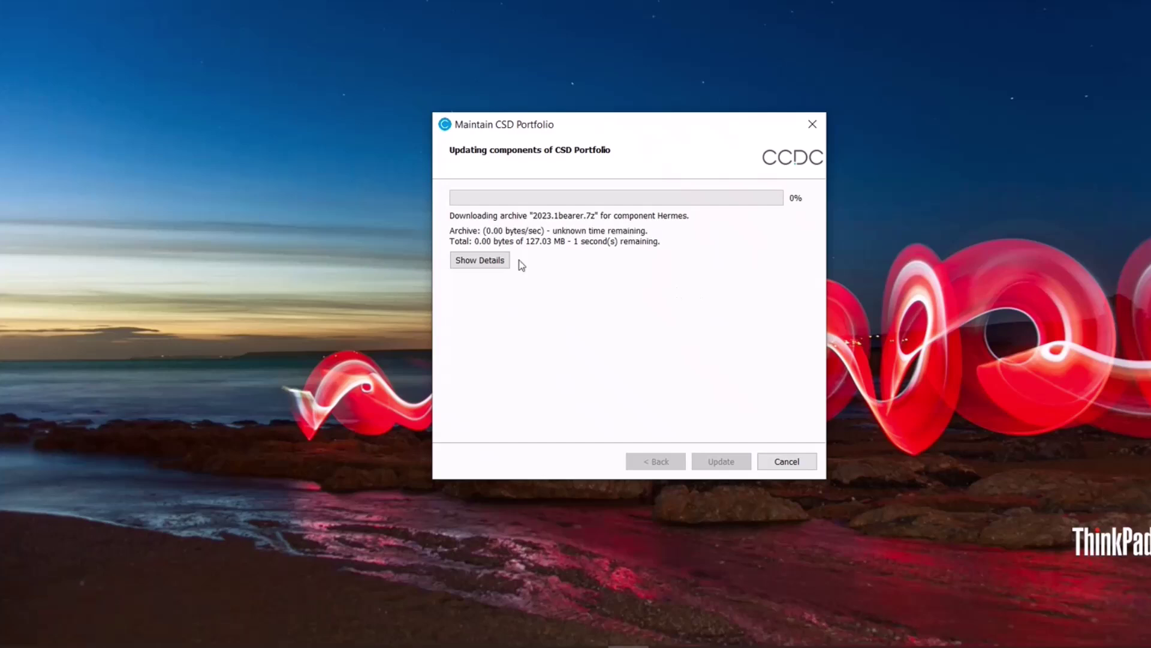
left_click(493, 259)
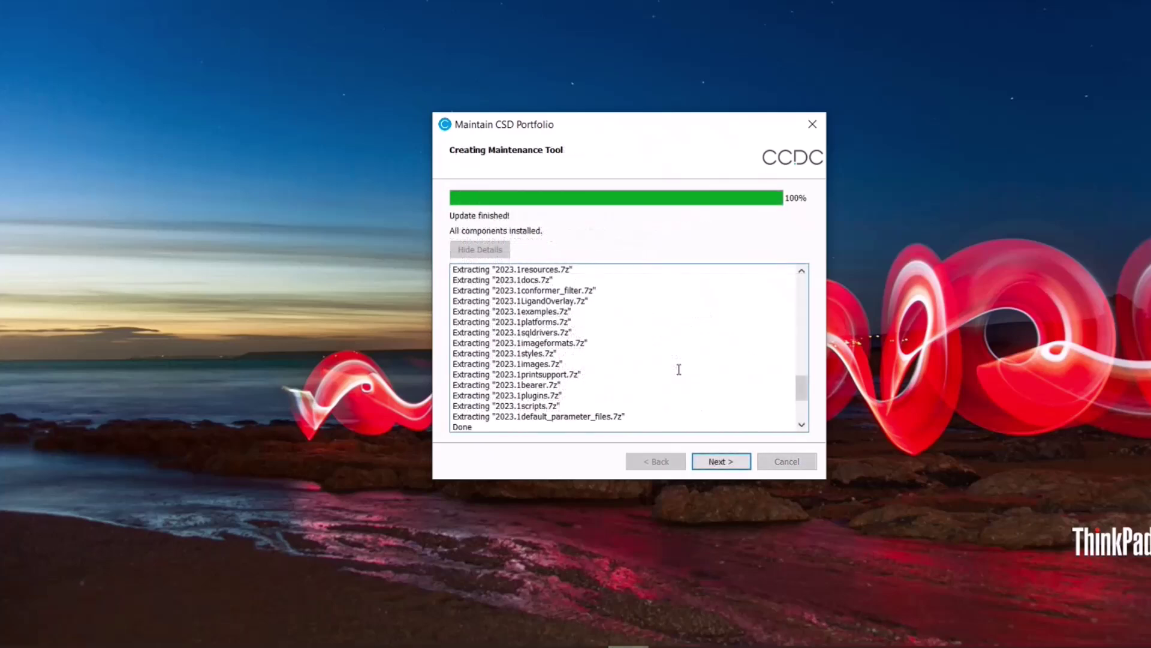
left_click(732, 463)
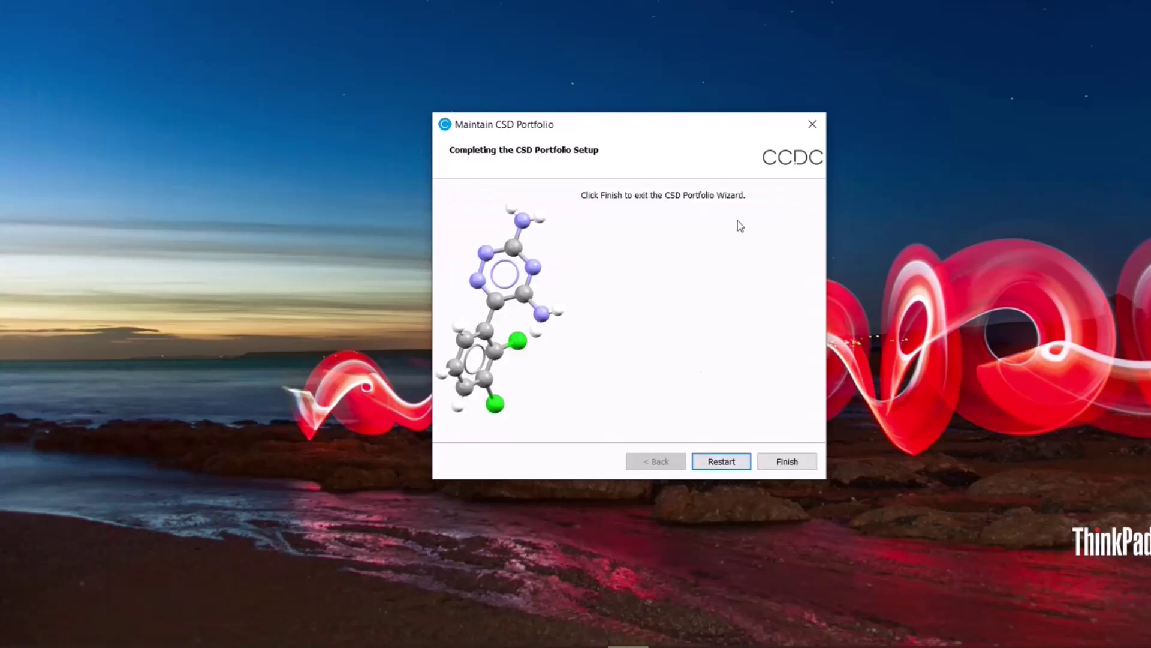
left_click(792, 467)
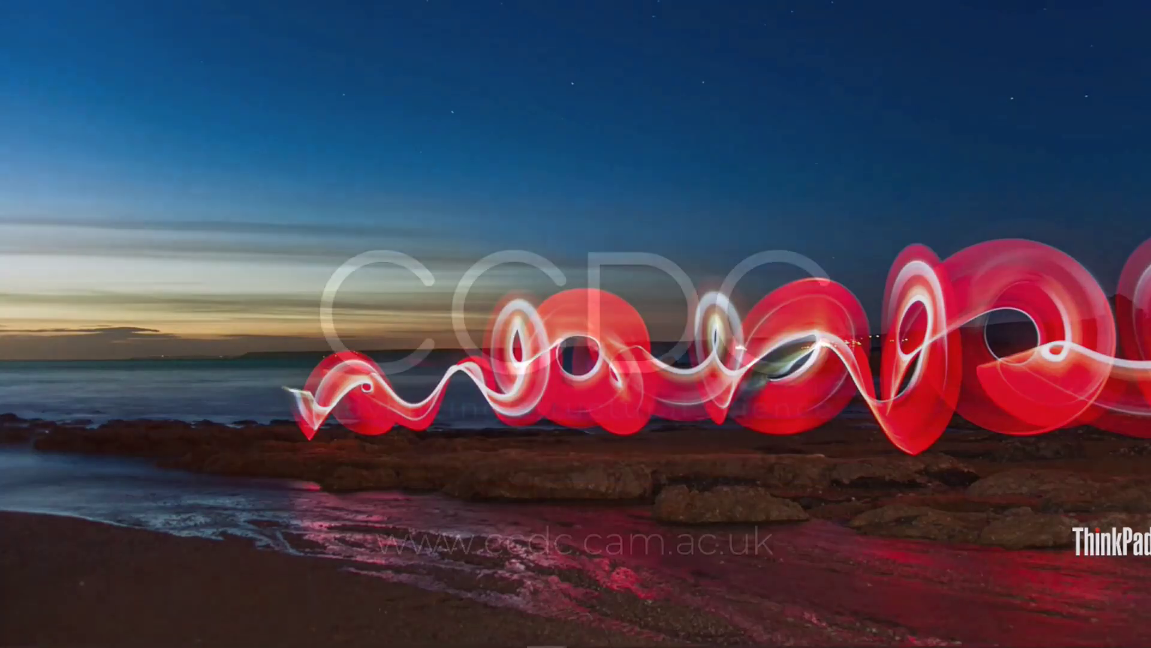